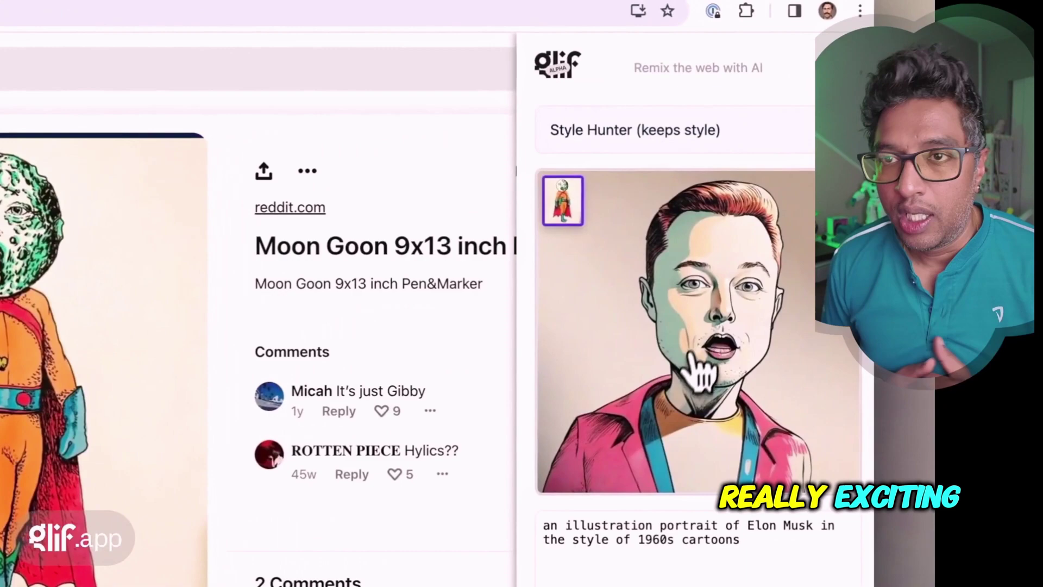
Switch to Background Replacer, clear the old prompt, and generate the 1960s spaceship background.
{"action": "left_click", "coordinate": [680, 132]}
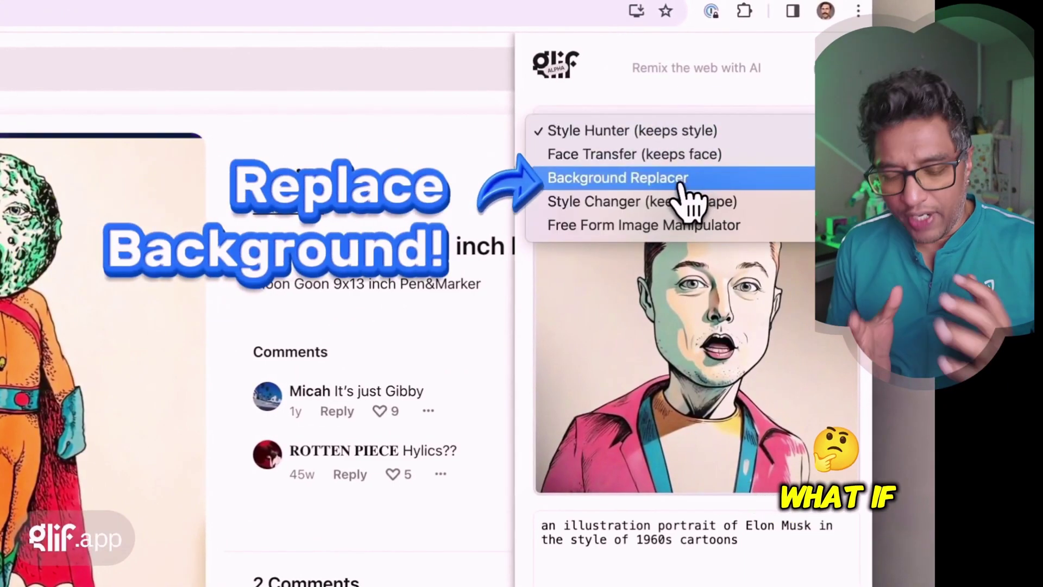
{"action": "left_click", "coordinate": [688, 177]}
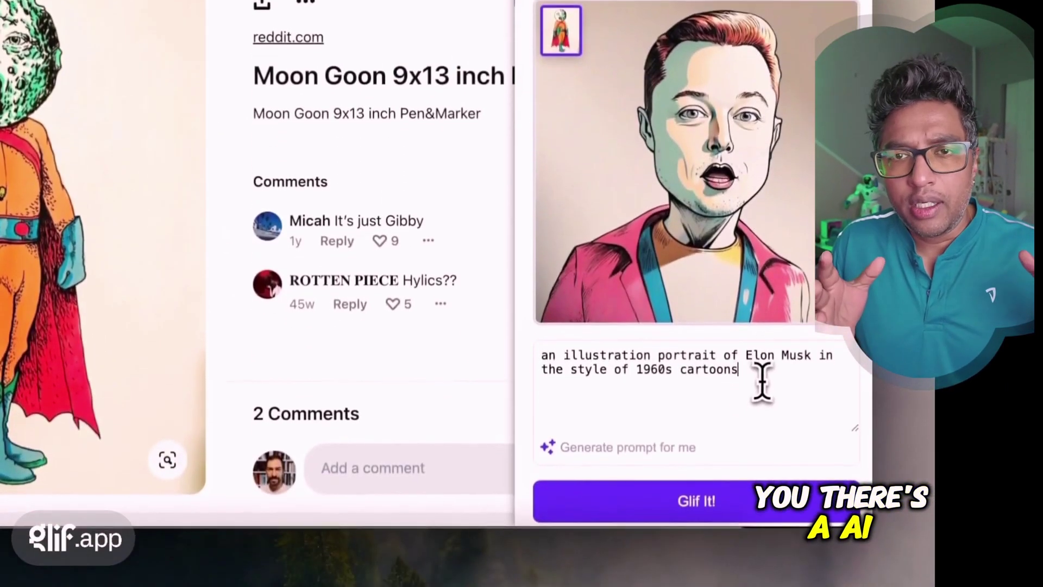
{"action": "key", "text": "ctrl+a"}
{"action": "right_click", "coordinate": [601, 312]}
{"action": "left_click", "coordinate": [733, 411]}
{"action": "key", "text": "BackSpace"}
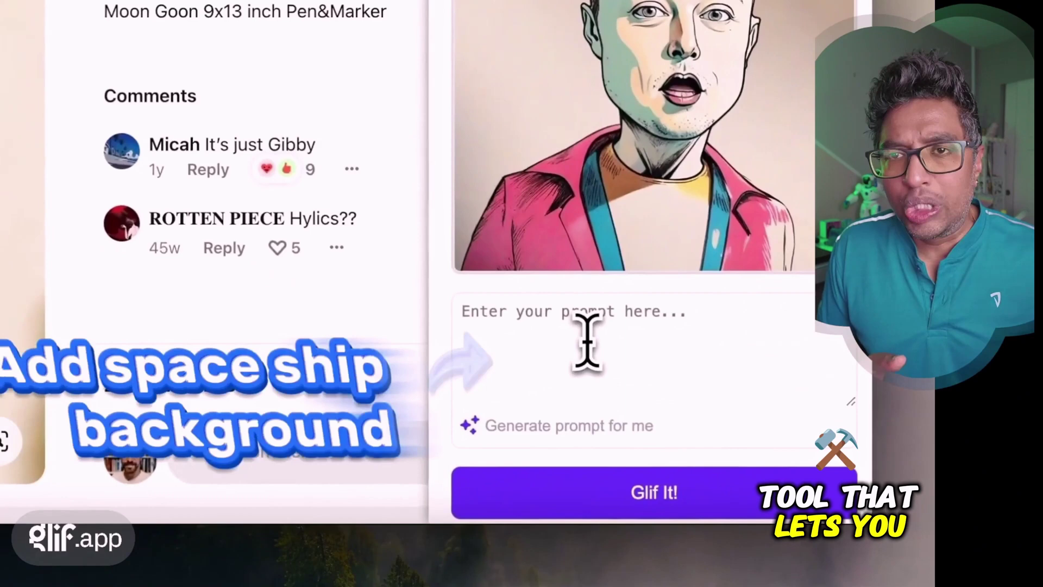
{"action": "type", "text": "1960s pale cartoon of a space ship interior, muted colors"}
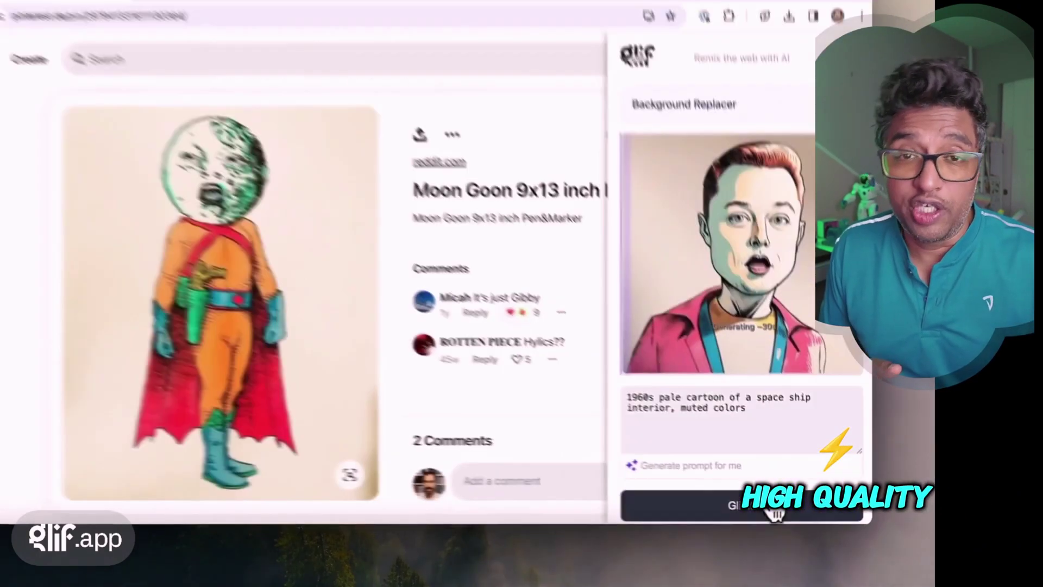
{"action": "left_click", "coordinate": [769, 505]}
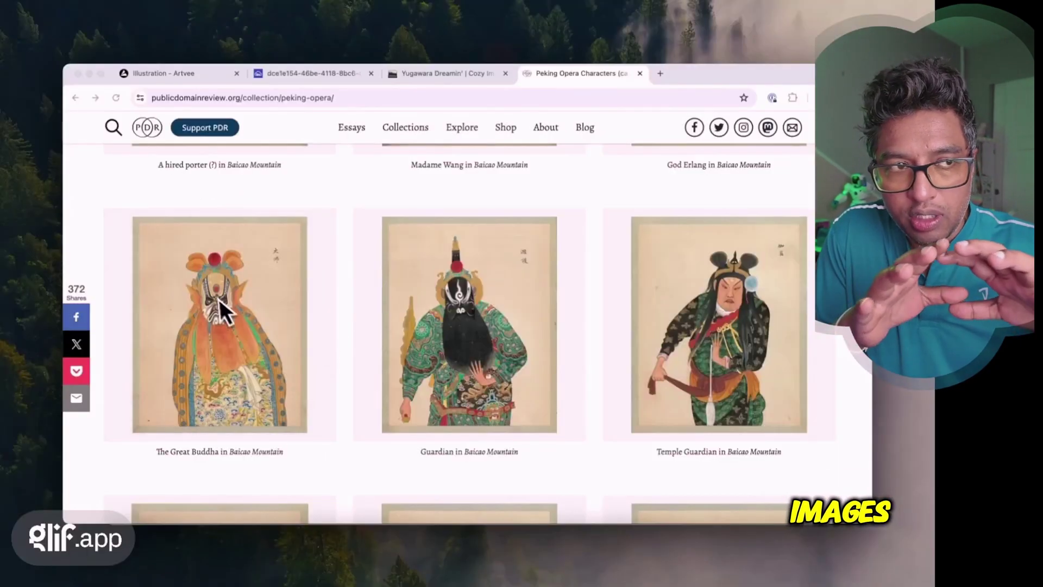
Send the Buddha image to glif's Free Form Image Manipulator and begin the cyberpunk prompt.
{"action": "right_click", "coordinate": [220, 299]}
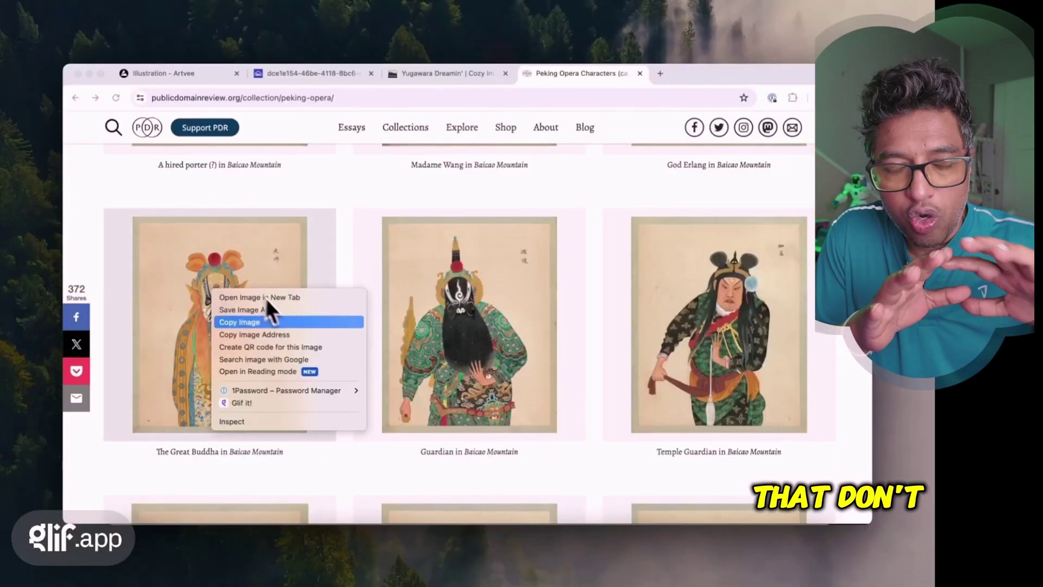
{"action": "left_click", "coordinate": [232, 411]}
{"action": "left_click", "coordinate": [728, 175]}
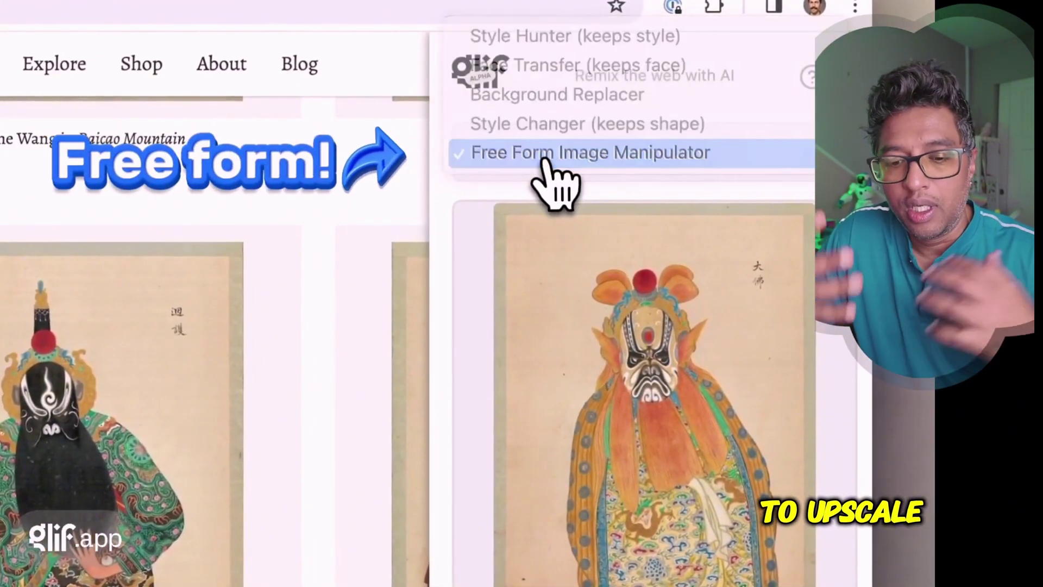
{"action": "left_click", "coordinate": [545, 160]}
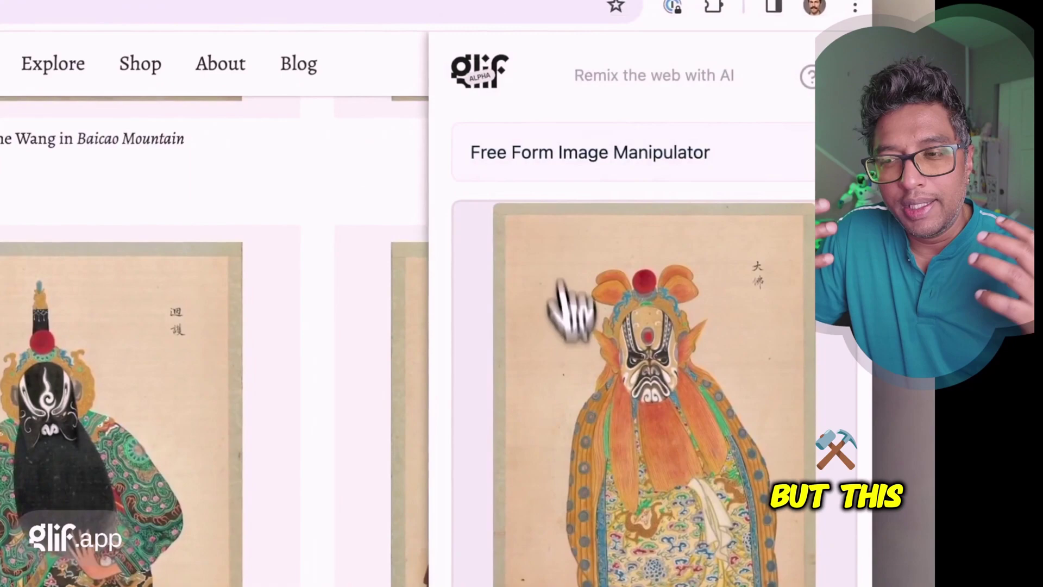
{"action": "left_click", "coordinate": [542, 289]}
{"action": "type", "text": "put this face onto a cyberpunk characte"}
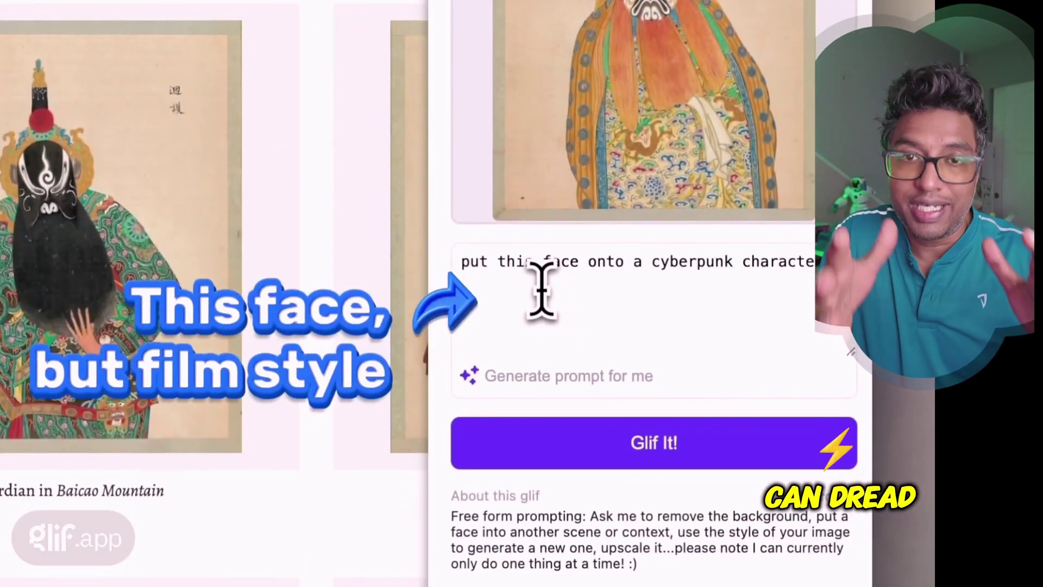
{"action": "type", "text": "r in a 1980s sci-fi movie, film still, photographic"}
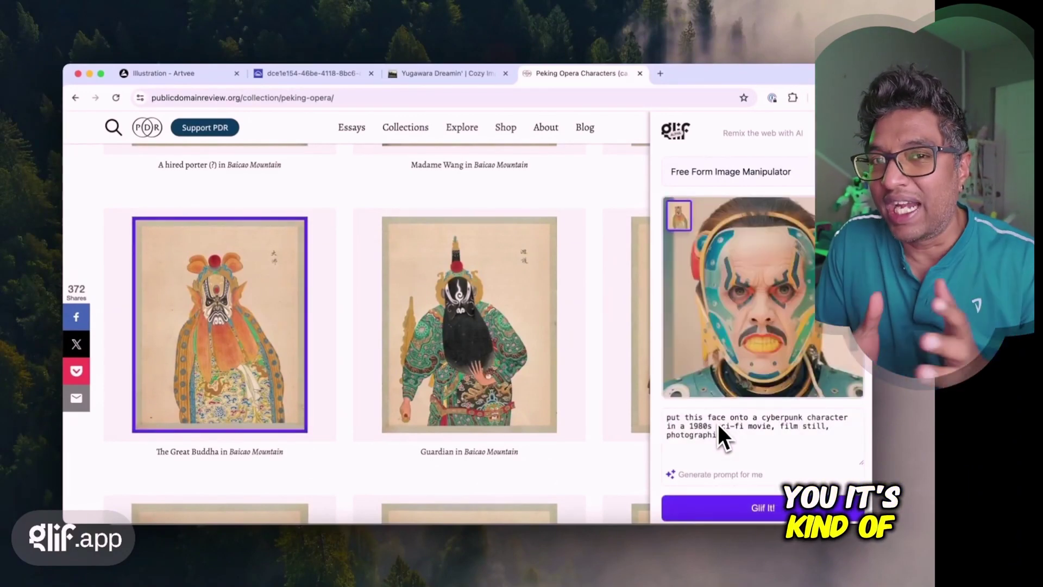
{"action": "scroll", "coordinate": [744, 303], "scroll_direction": "down", "scroll_amount": 3}
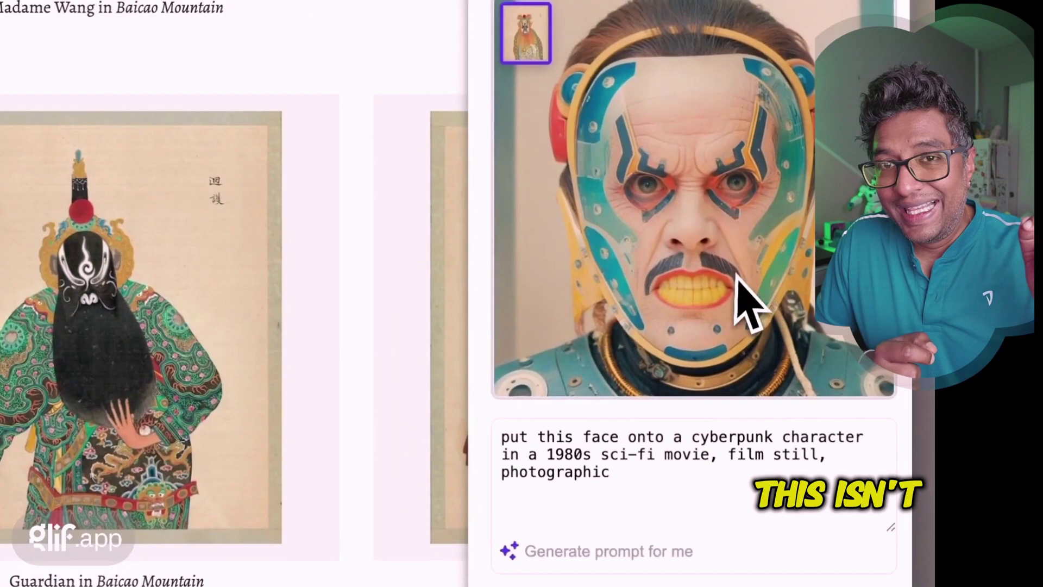
{"action": "scroll", "coordinate": [745, 303], "scroll_direction": "down", "scroll_amount": 2}
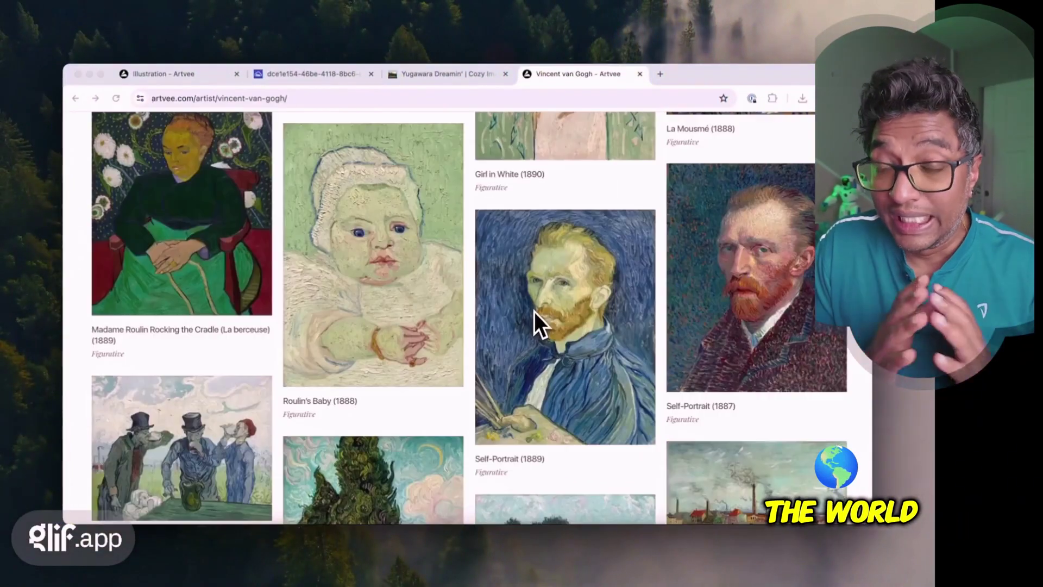
Remix the portrait with Style Changer and select the cow prompt for replacement.
{"action": "right_click", "coordinate": [534, 311]}
{"action": "left_click", "coordinate": [555, 413]}
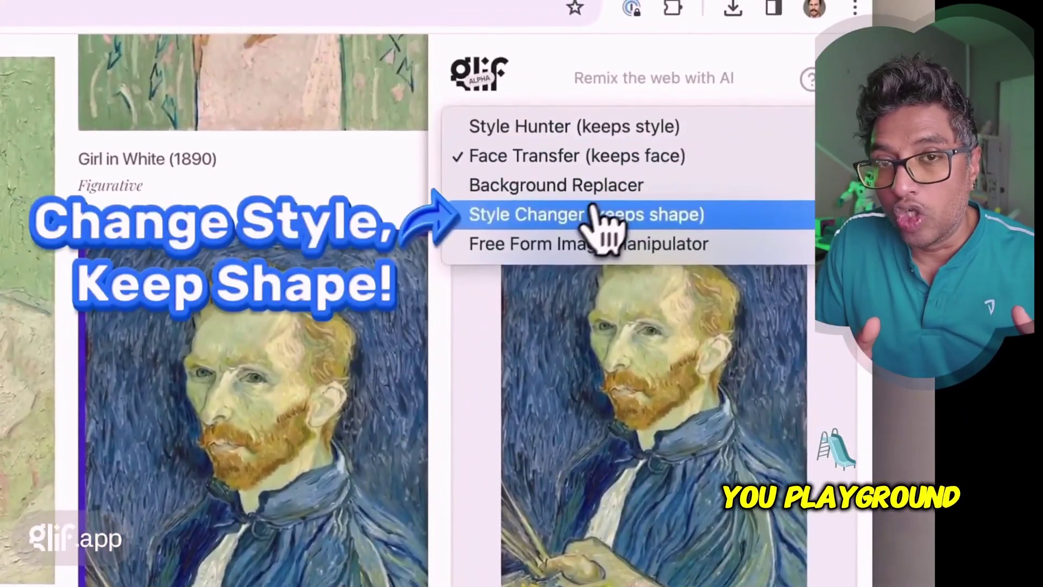
{"action": "left_click", "coordinate": [554, 212]}
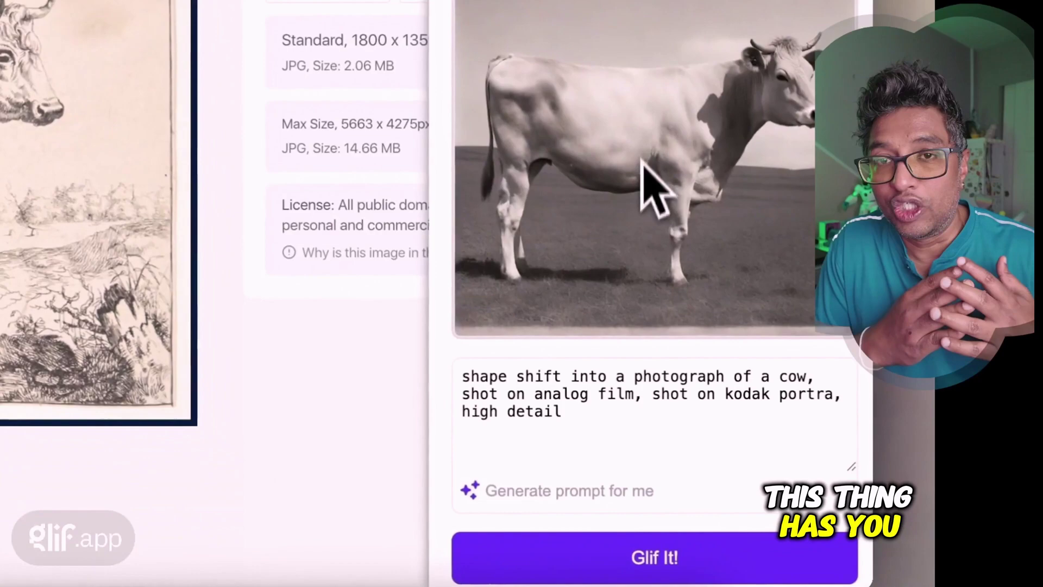
{"action": "left_click_drag", "start_coordinate": [624, 423], "coordinate": [411, 354]}
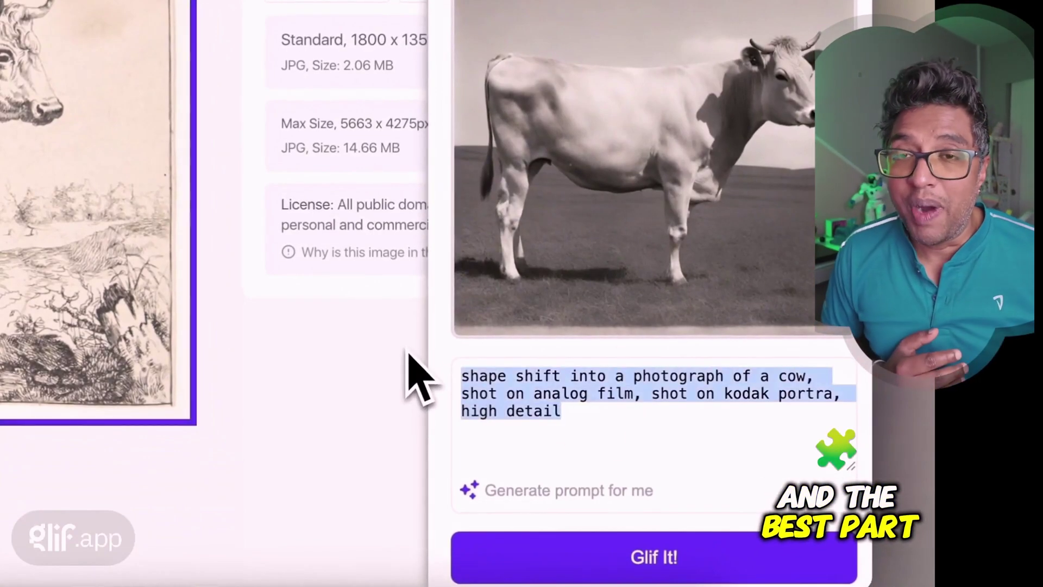
{"action": "type", "text": "a drawing of an old man int"}
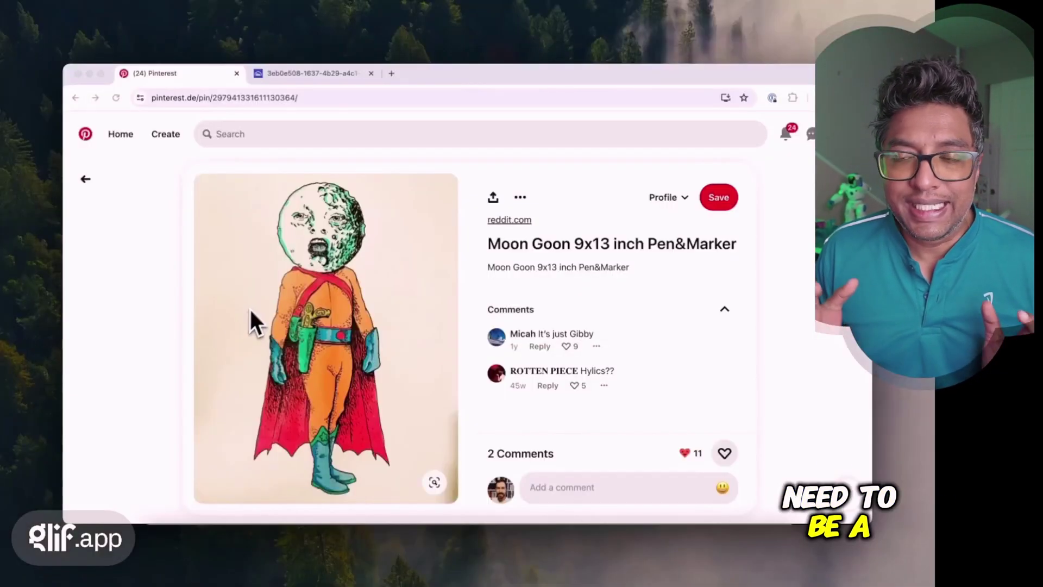
Send the Moon Goon drawing to glif in Face Transfer mode.
{"action": "right_click", "coordinate": [330, 302]}
{"action": "left_click", "coordinate": [495, 403]}
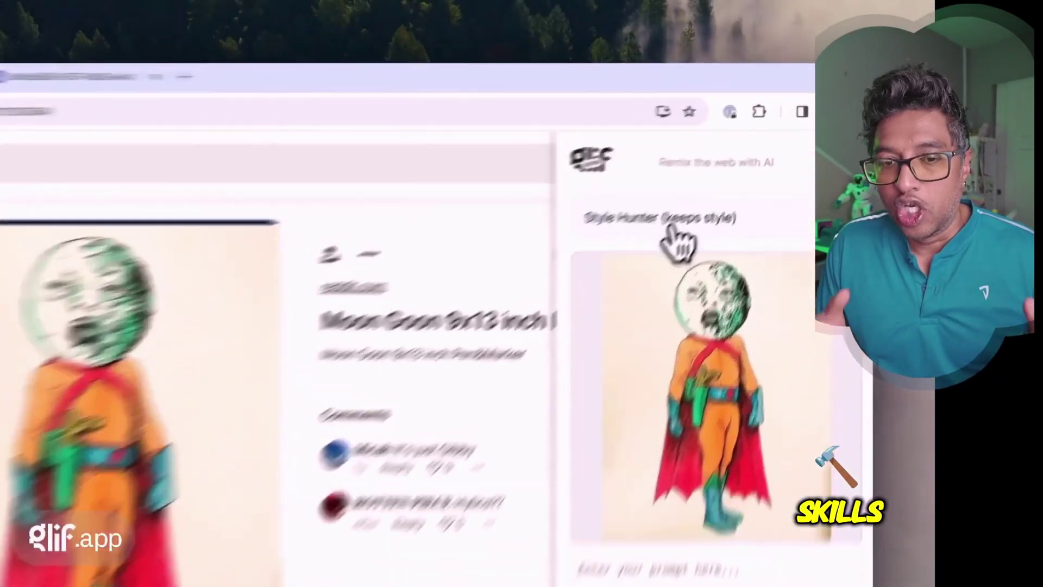
{"action": "left_click", "coordinate": [607, 277]}
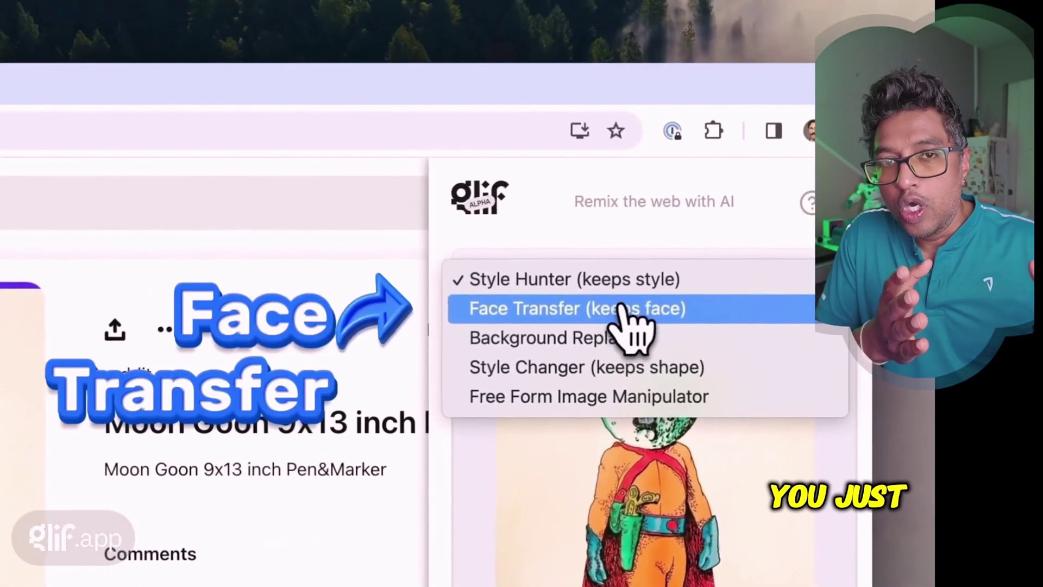
{"action": "left_click", "coordinate": [619, 304]}
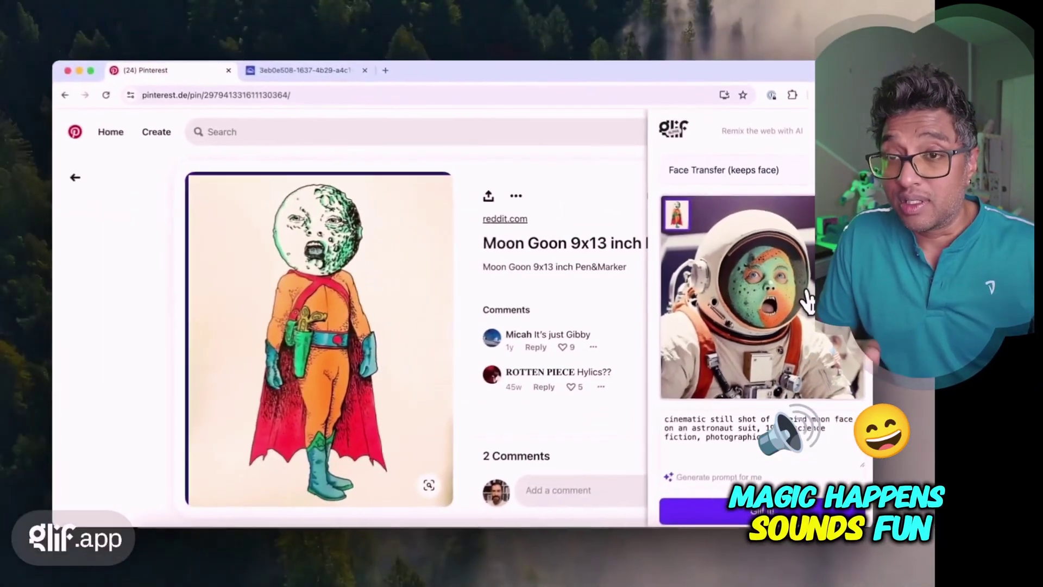
Switch to Style Hunter with a new prompt and generate the Elon Musk portrait.
{"action": "left_click", "coordinate": [718, 184]}
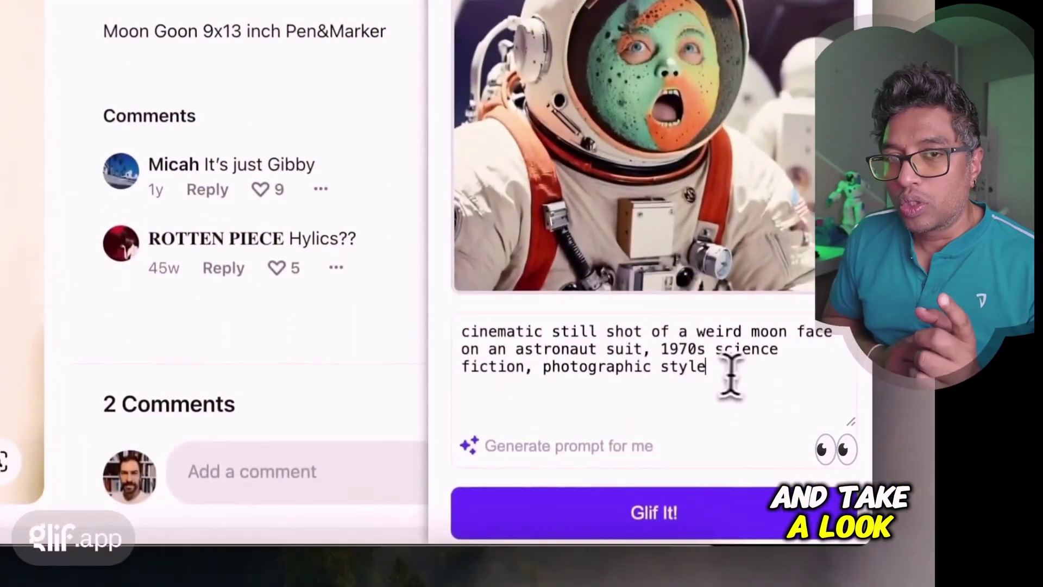
{"action": "key", "text": "ctrl+a"}
{"action": "type", "text": "an illustration portrait of Elon Musk in the style of 1960s cartoons"}
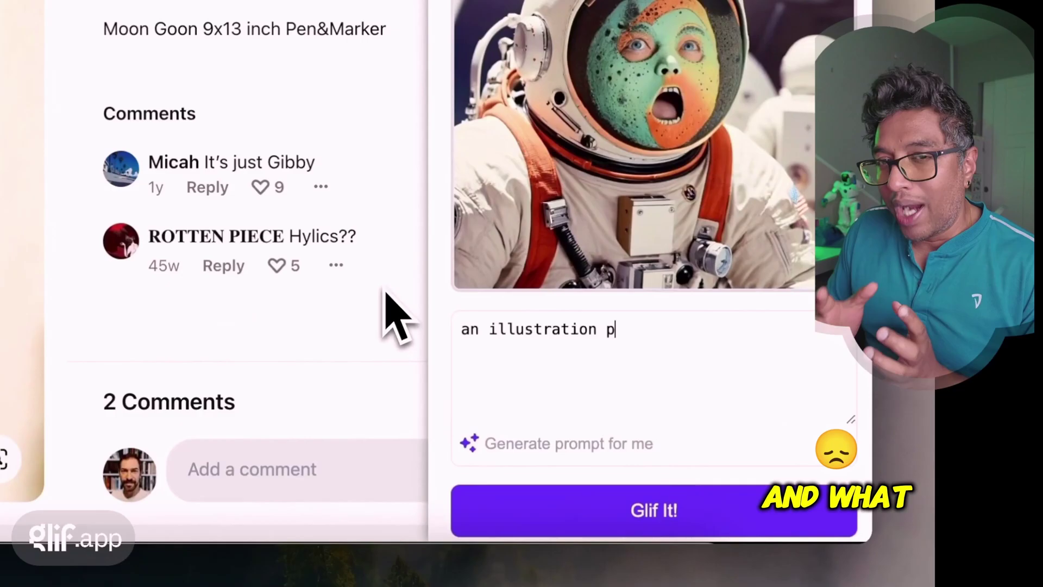
{"action": "key", "text": "ctrl+Return"}
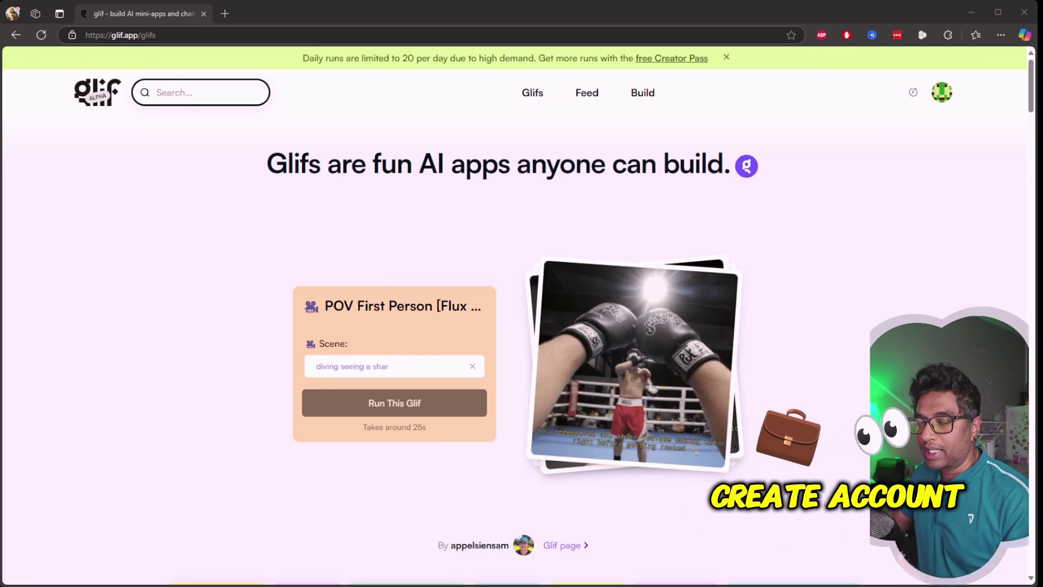
{"action": "left_click", "coordinate": [940, 92]}
{"action": "left_click", "coordinate": [985, 103]}
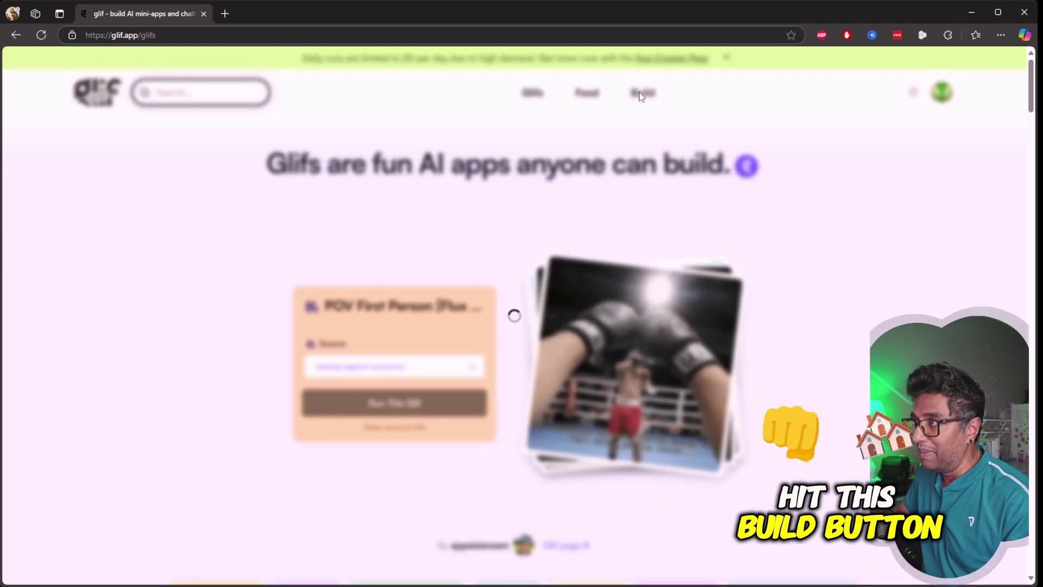
Start an Untitled Glif from Build and bring up the Add block list.
{"action": "left_click", "coordinate": [641, 95]}
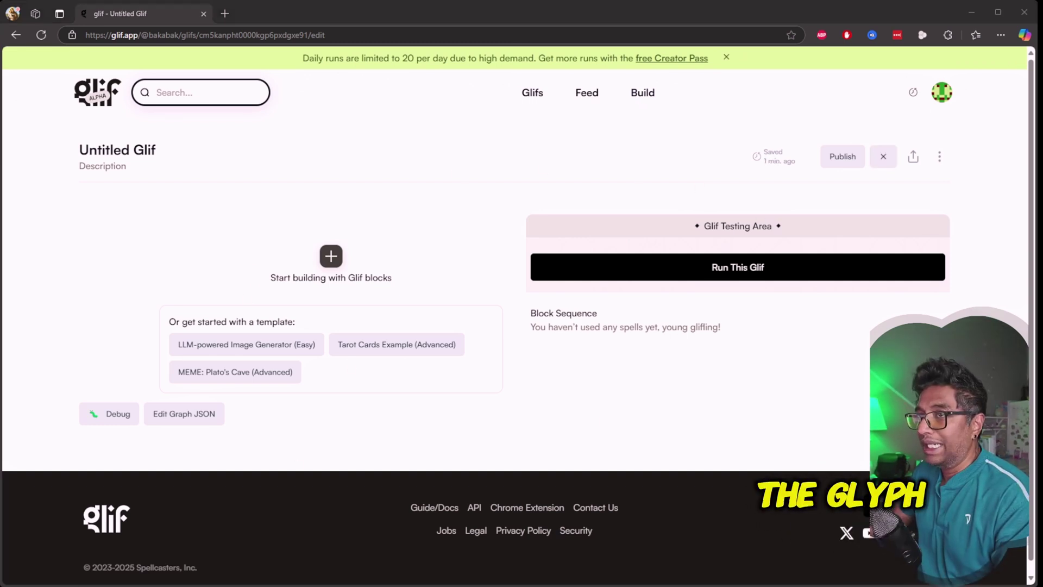
{"action": "left_click", "coordinate": [332, 259]}
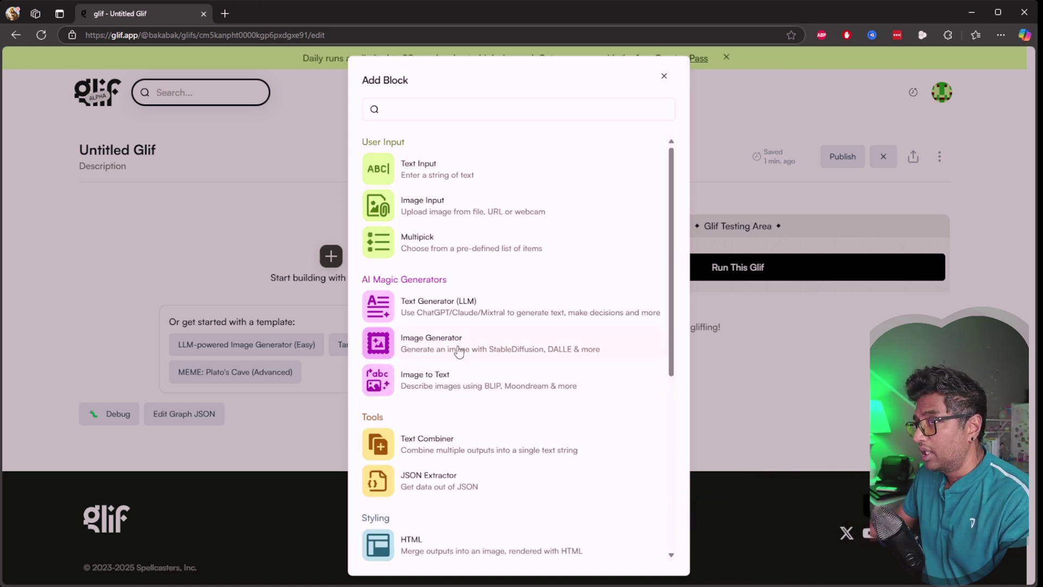
Add an Image Generator block (image1) to the Untitled Glif.
{"action": "left_click", "coordinate": [457, 345]}
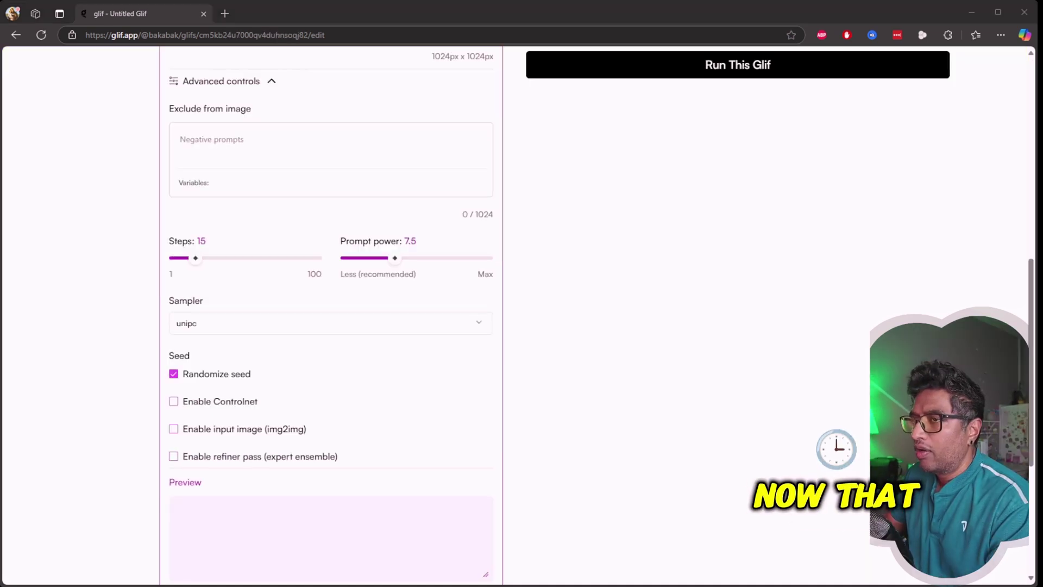
{"action": "scroll", "coordinate": [462, 401], "scroll_direction": "up", "scroll_amount": 3}
{"action": "scroll", "coordinate": [464, 350], "scroll_direction": "up", "scroll_amount": 4}
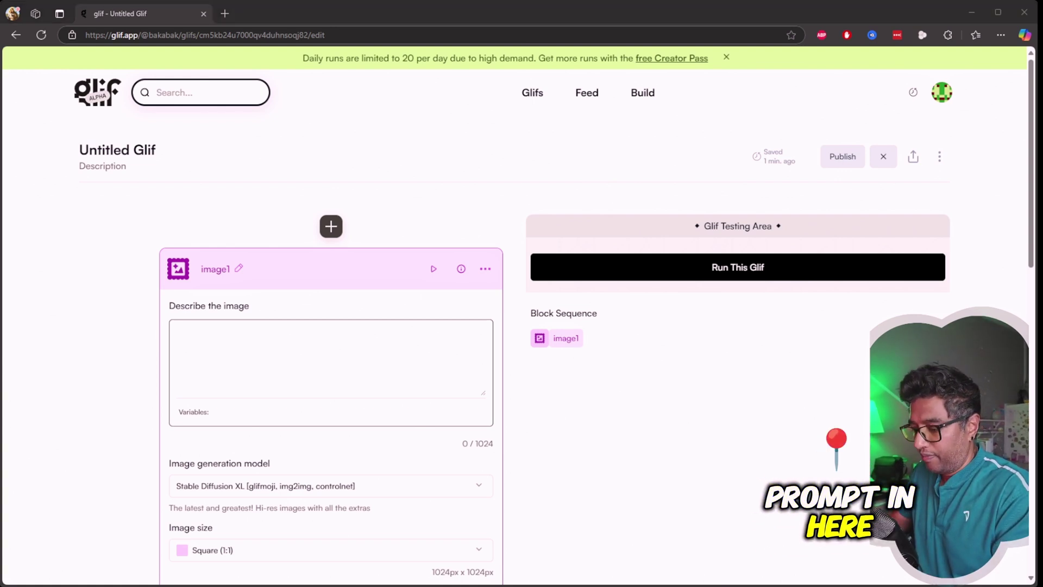
Paste the tropical-waterfall scene description and keep Stable Diffusion XL as the model.
{"action": "type", "text": "A highly realistic and artistic depiction of two women standing closely together in a shallow pool of water near a cascading waterfall in a lush, tropical setting. Both women are wearing stylish swimwear (bikinis) and are embracing each other with a sense of intimacy and affection. The lighting is soft and natural, with sunlight creating a beautiful play of light and shadow on their skin and the water. The background showcases a dramatic waterfall with mist rising into the air, surrounded by lush greenery and rocks, adding a serene and romantic atmosphere to the scene"}
{"action": "left_click_drag", "start_coordinate": [484, 375], "coordinate": [485, 348]}
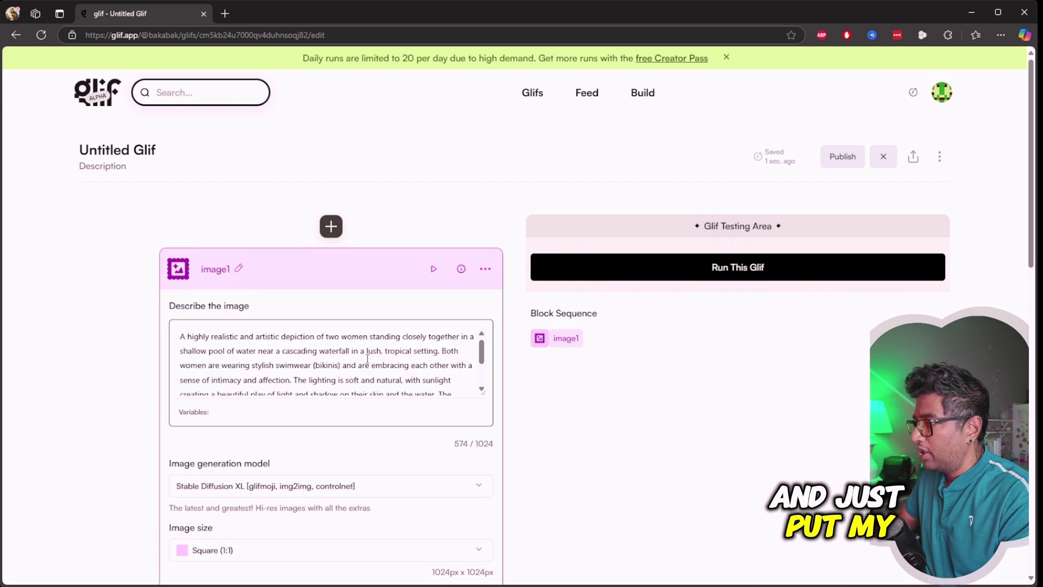
{"action": "scroll", "coordinate": [367, 358], "scroll_direction": "down", "scroll_amount": 3}
{"action": "scroll", "coordinate": [366, 359], "scroll_direction": "up", "scroll_amount": 3}
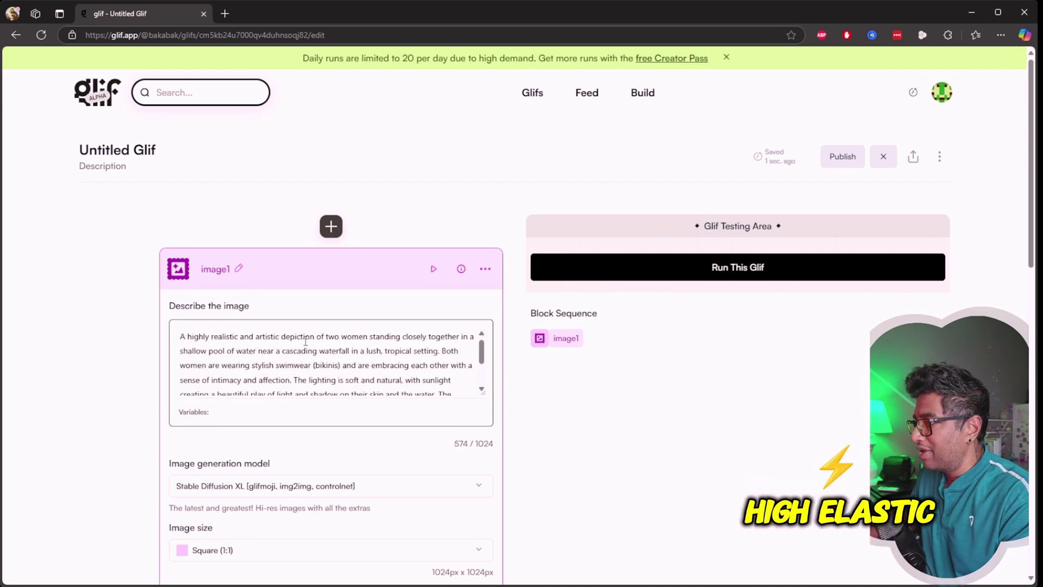
{"action": "left_click_drag", "start_coordinate": [369, 337], "coordinate": [436, 337]}
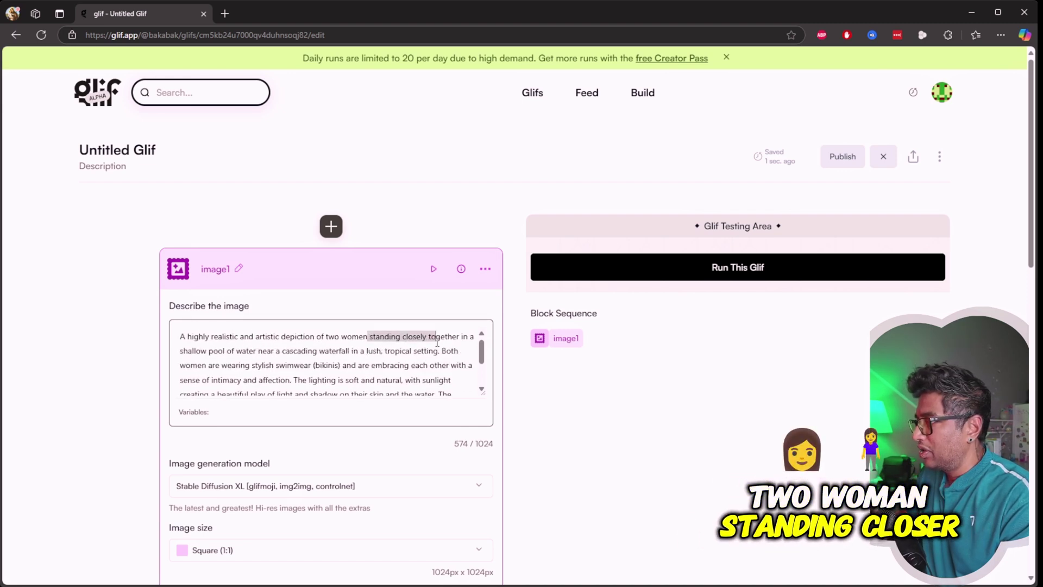
{"action": "scroll", "coordinate": [523, 441], "scroll_direction": "down", "scroll_amount": 2}
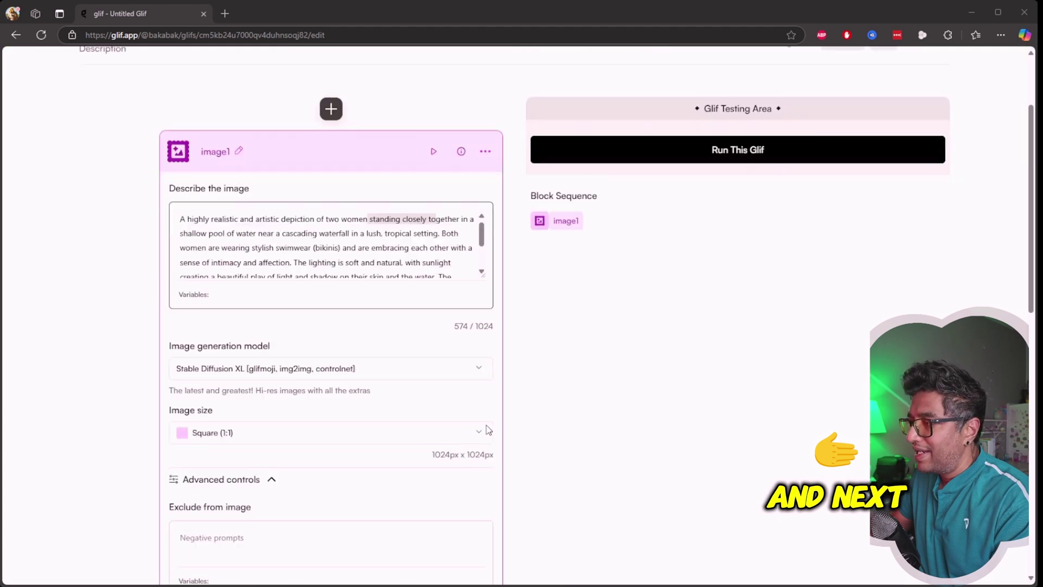
{"action": "scroll", "coordinate": [391, 385], "scroll_direction": "down", "scroll_amount": 2}
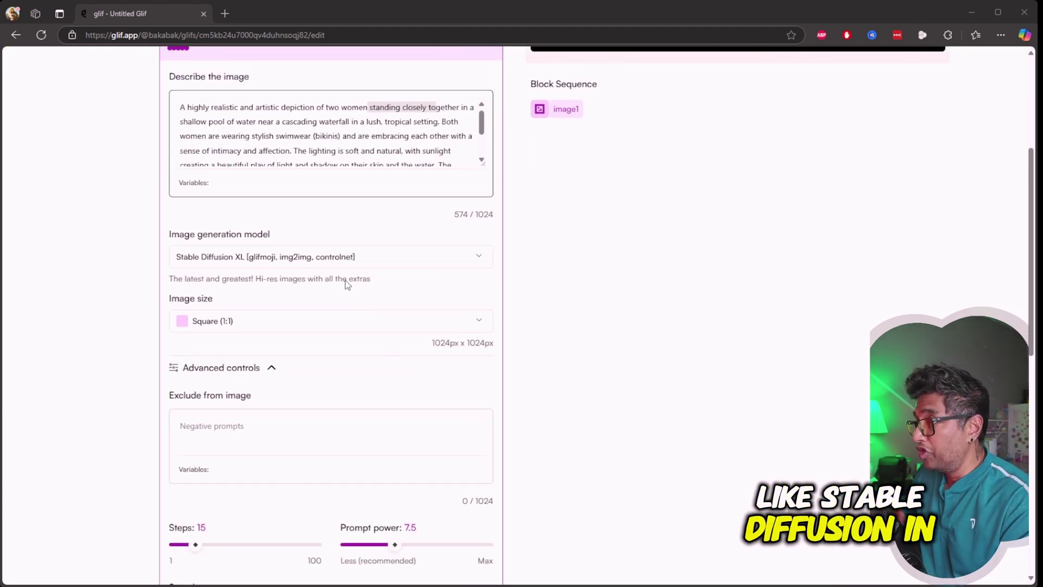
{"action": "left_click", "coordinate": [334, 259]}
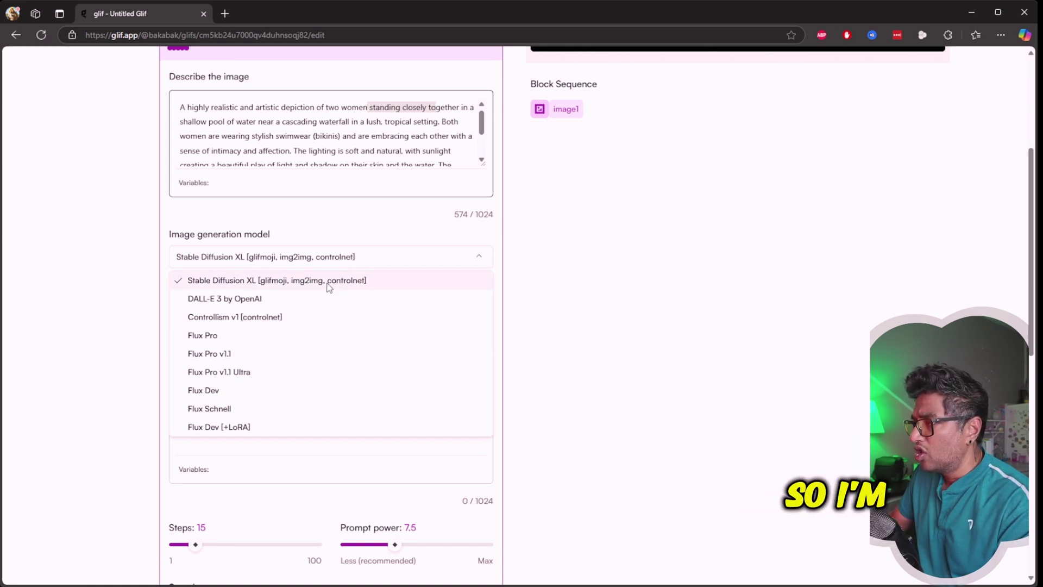
{"action": "left_click", "coordinate": [328, 282]}
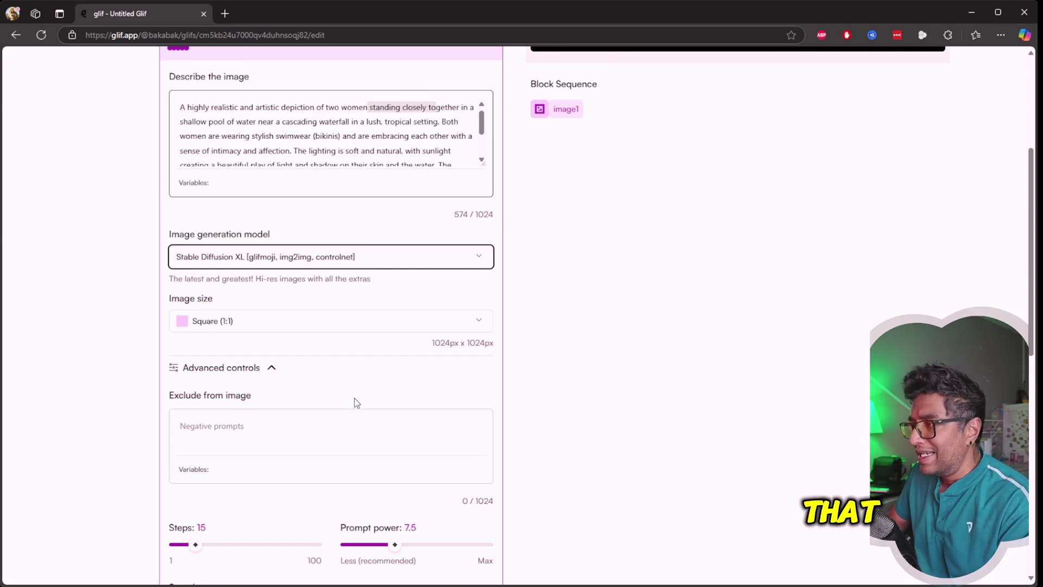
Keep the Square (1:1) image size and collapse Advanced controls.
{"action": "left_click", "coordinate": [286, 330]}
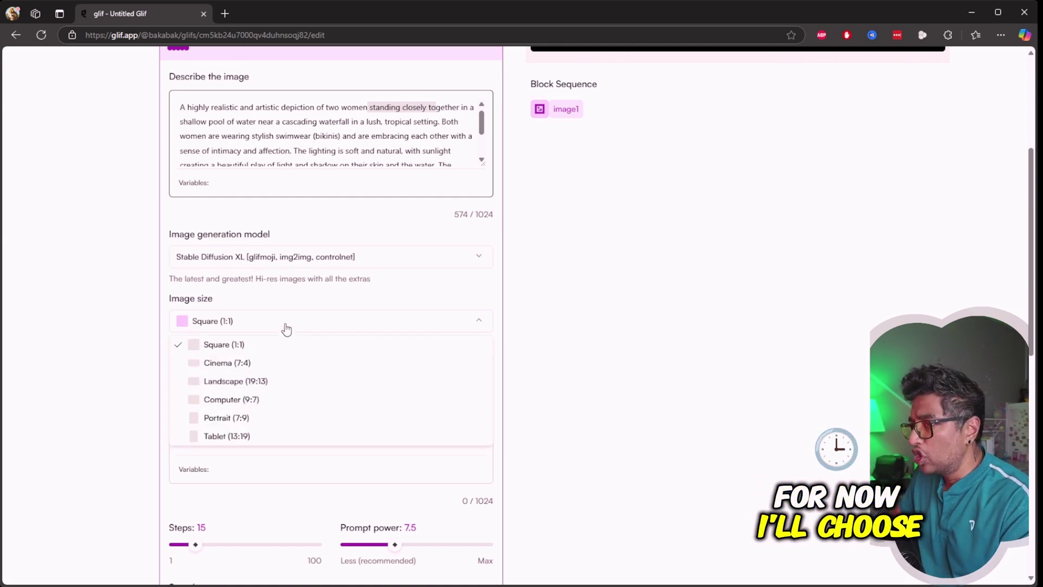
{"action": "left_click", "coordinate": [273, 329]}
{"action": "scroll", "coordinate": [475, 363], "scroll_direction": "down", "scroll_amount": 2}
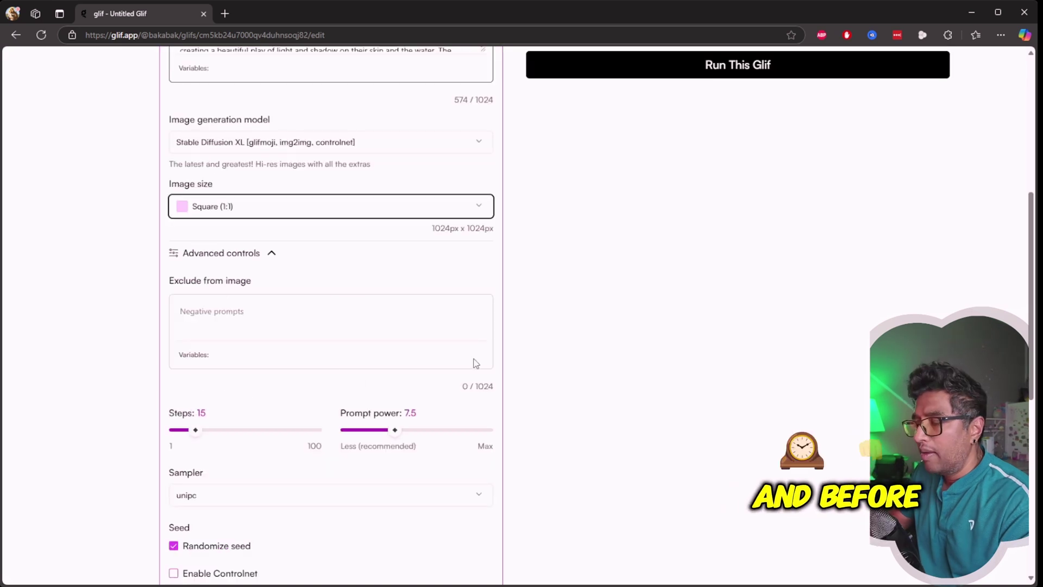
{"action": "left_click", "coordinate": [480, 206]}
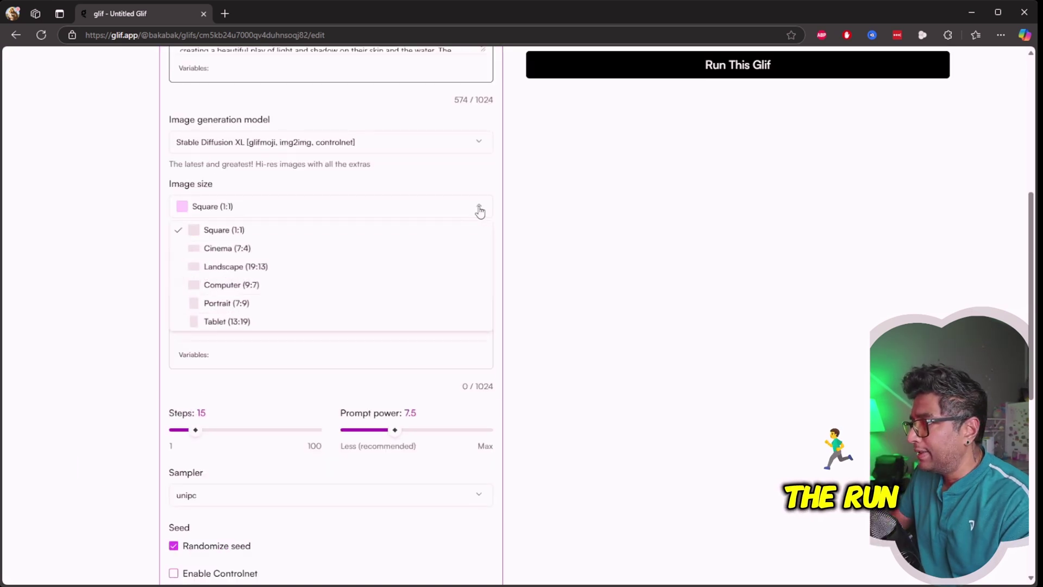
{"action": "left_click", "coordinate": [246, 253]}
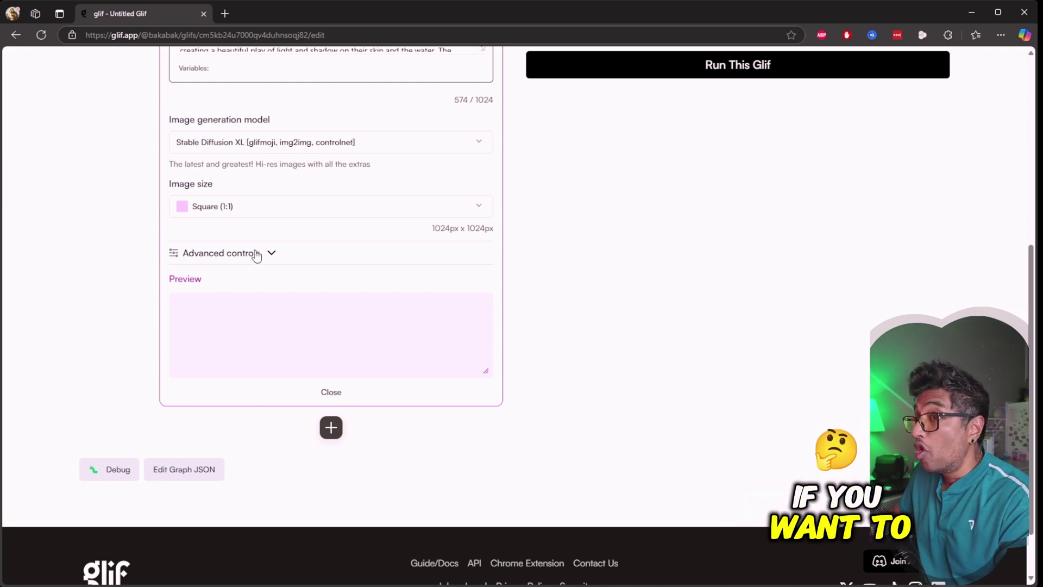
Expand Advanced controls and paste the blurry, out-of-focus negative prompt list.
{"action": "left_click", "coordinate": [266, 211]}
{"action": "left_click", "coordinate": [479, 240]}
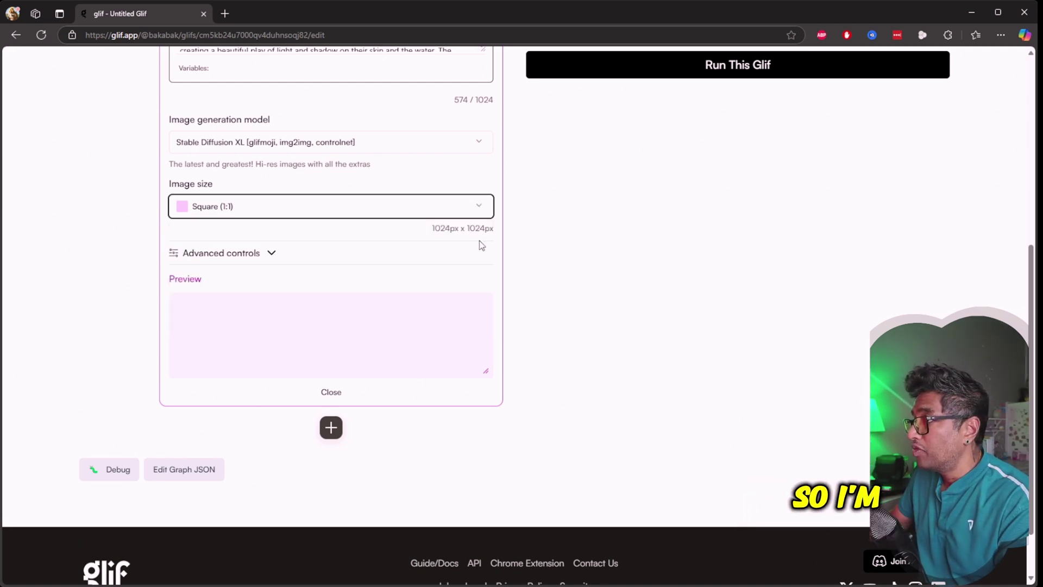
{"action": "left_click", "coordinate": [231, 256]}
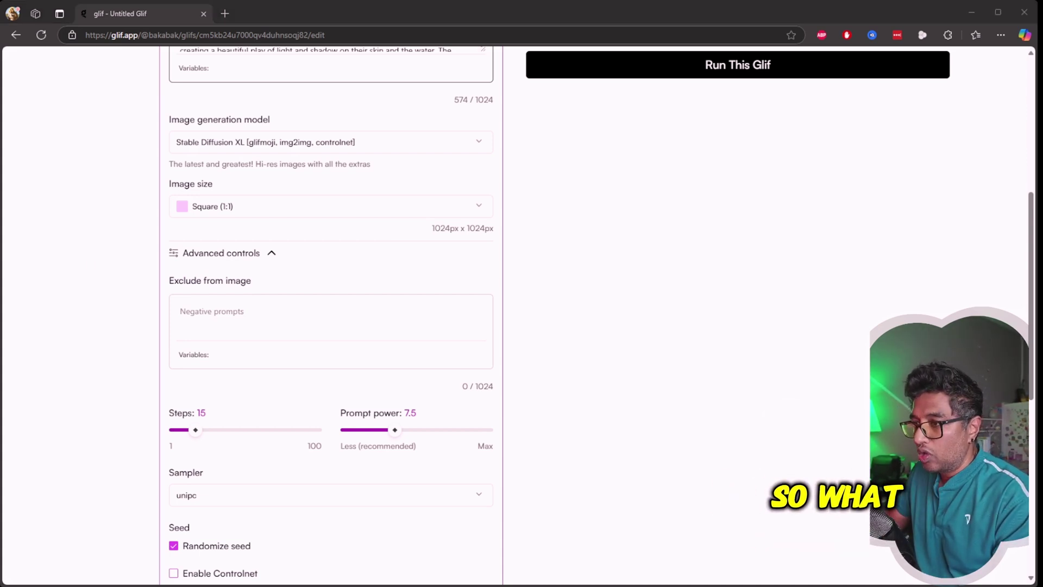
{"action": "left_click", "coordinate": [240, 311]}
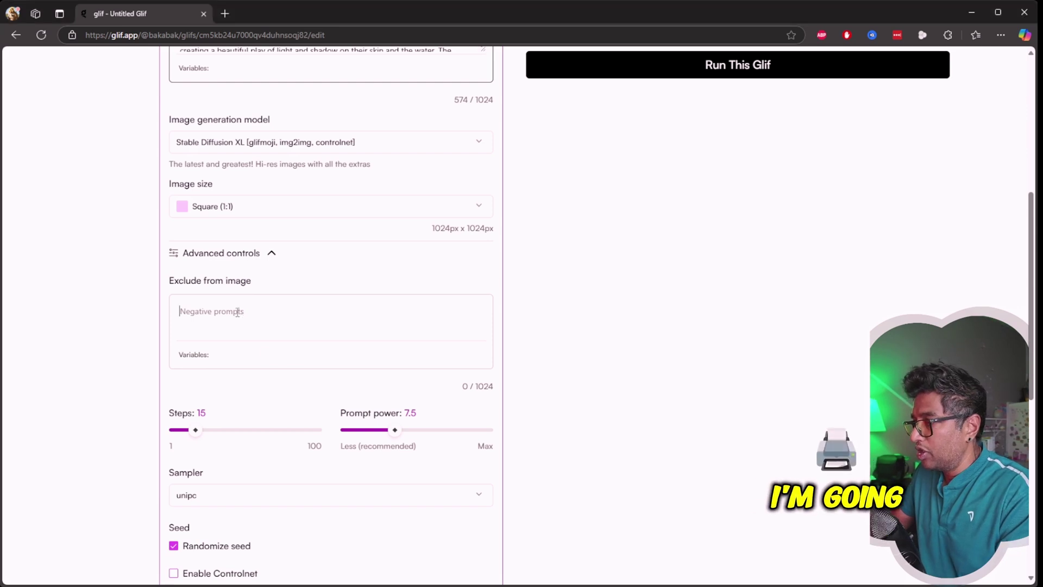
{"action": "key", "text": "ctrl+v"}
{"action": "scroll", "coordinate": [482, 319], "scroll_direction": "up", "scroll_amount": 3}
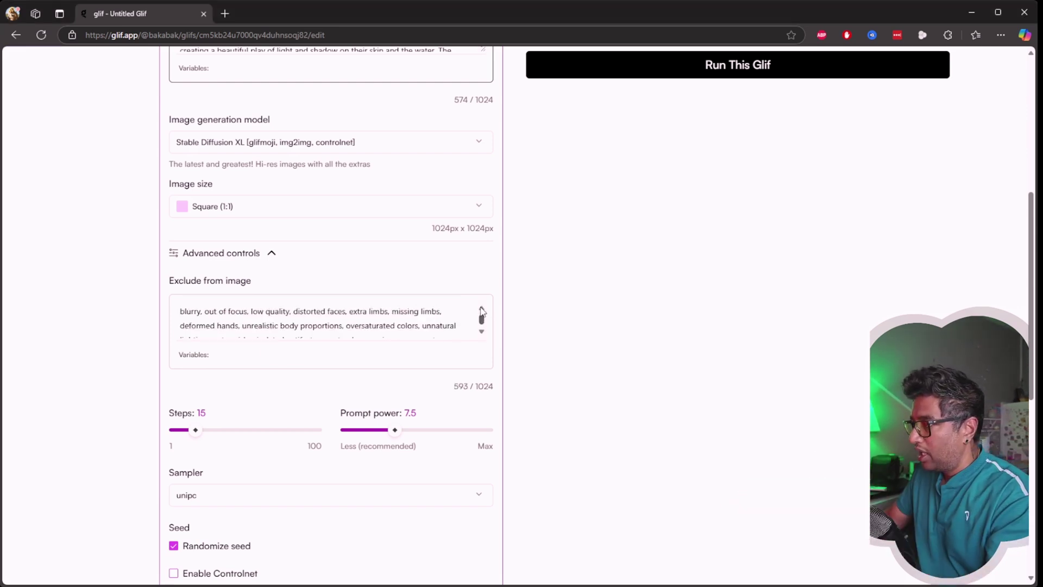
{"action": "left_click_drag", "start_coordinate": [204, 310], "coordinate": [299, 311]}
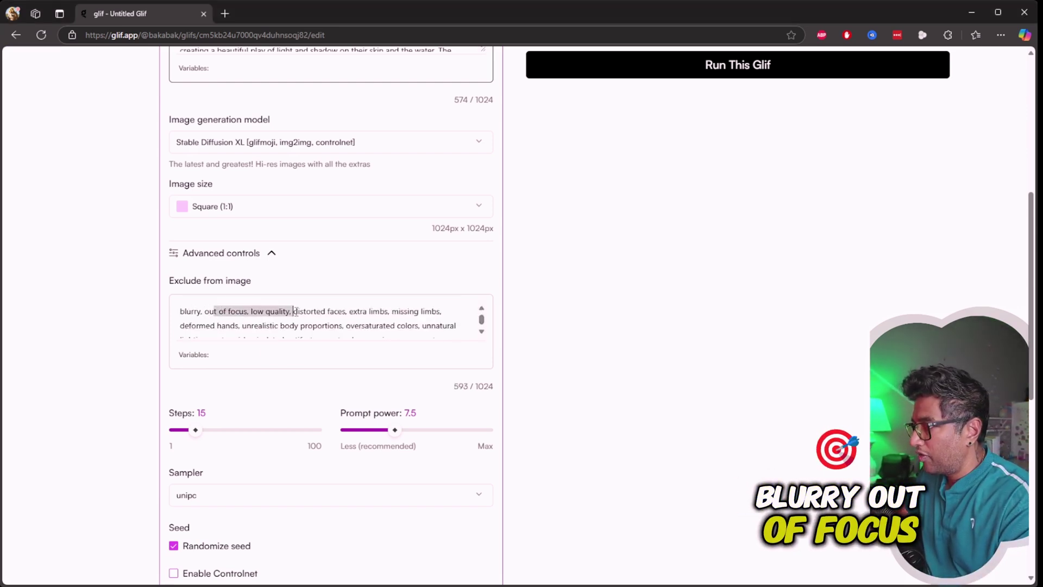
{"action": "scroll", "coordinate": [342, 326], "scroll_direction": "down", "scroll_amount": 2}
{"action": "scroll", "coordinate": [354, 324], "scroll_direction": "down", "scroll_amount": 2}
{"action": "scroll", "coordinate": [512, 366], "scroll_direction": "down", "scroll_amount": 3}
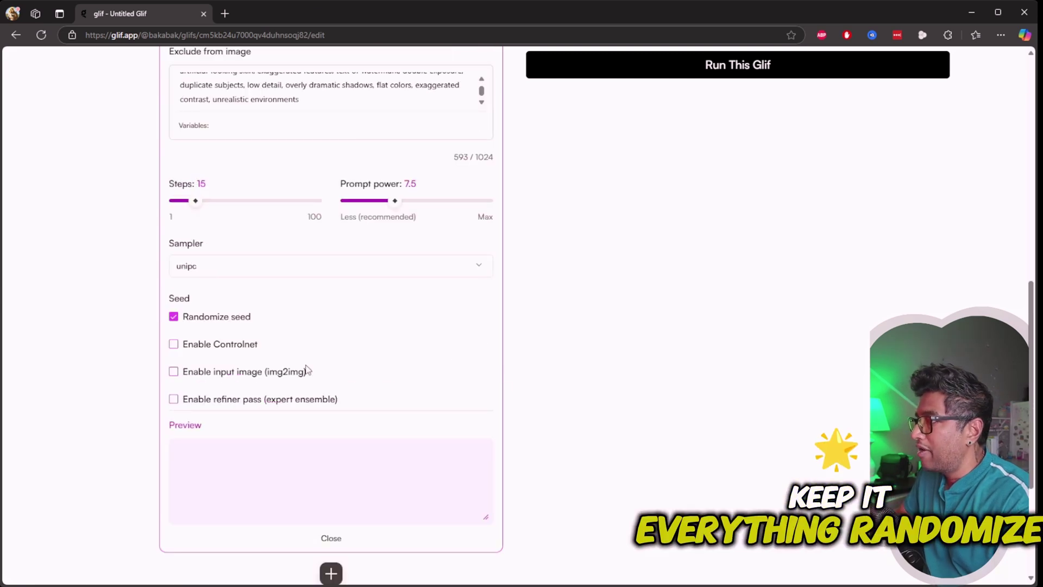
{"action": "scroll", "coordinate": [440, 383], "scroll_direction": "down", "scroll_amount": 1}
{"action": "scroll", "coordinate": [457, 399], "scroll_direction": "down", "scroll_amount": 2}
{"action": "scroll", "coordinate": [452, 400], "scroll_direction": "up", "scroll_amount": 8}
{"action": "scroll", "coordinate": [449, 399], "scroll_direction": "up", "scroll_amount": 1}
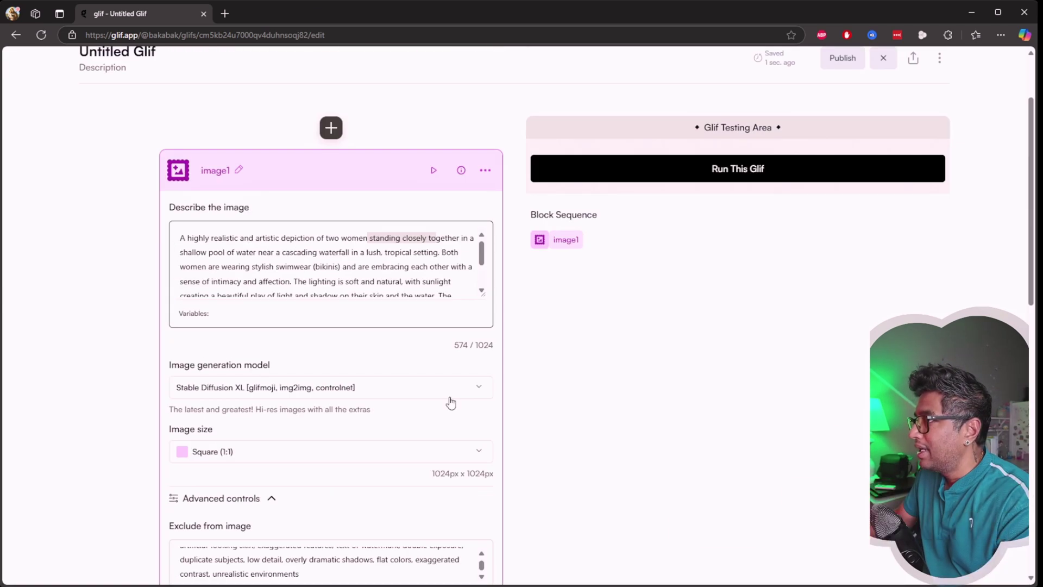
{"action": "scroll", "coordinate": [448, 399], "scroll_direction": "up", "scroll_amount": 2}
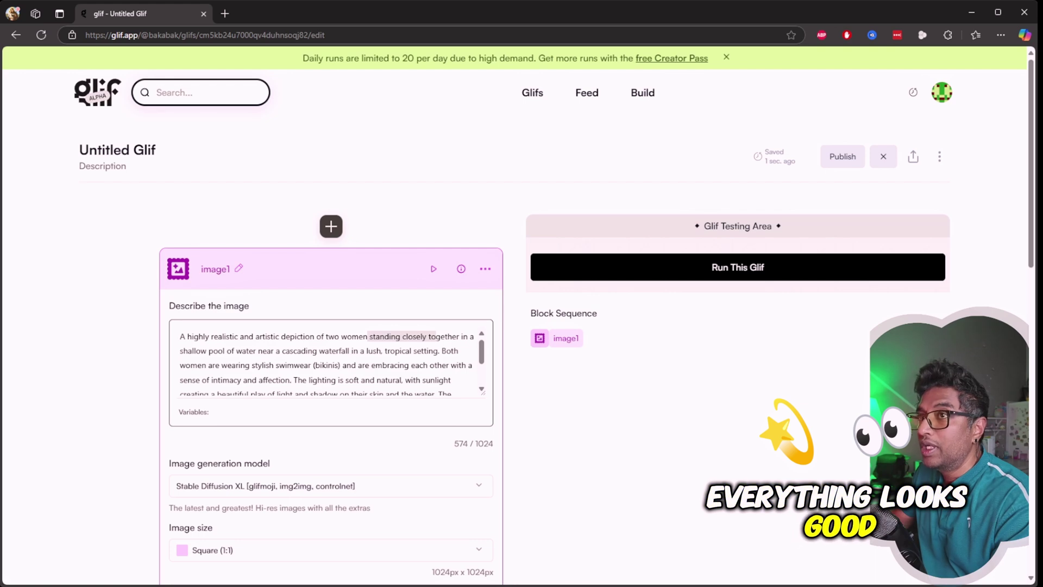
Generate the two-women jungle-waterfall image, view it, then dismiss the result.
{"action": "left_click", "coordinate": [737, 269]}
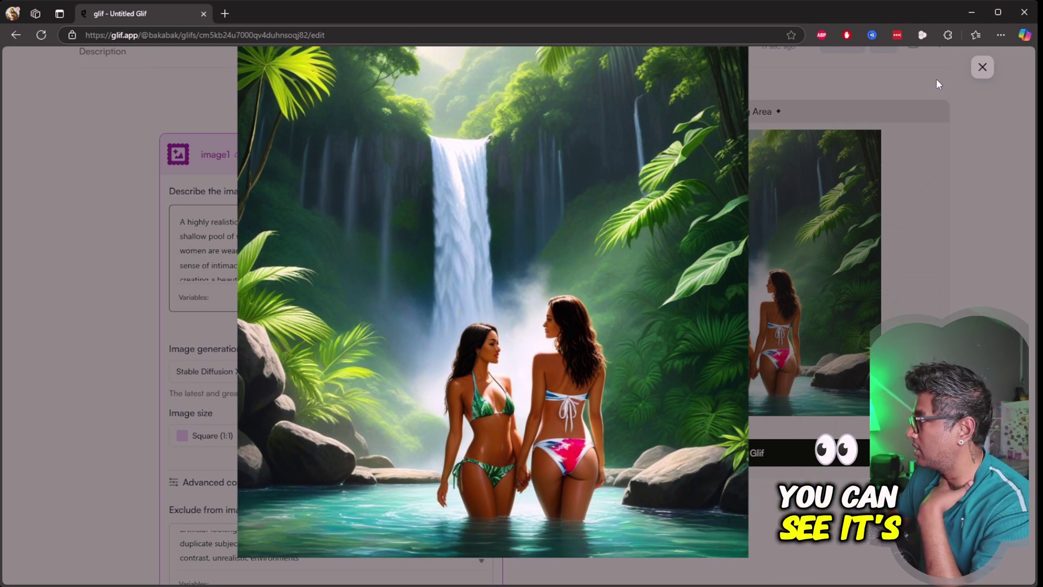
{"action": "left_click", "coordinate": [984, 68]}
{"action": "left_click", "coordinate": [933, 135]}
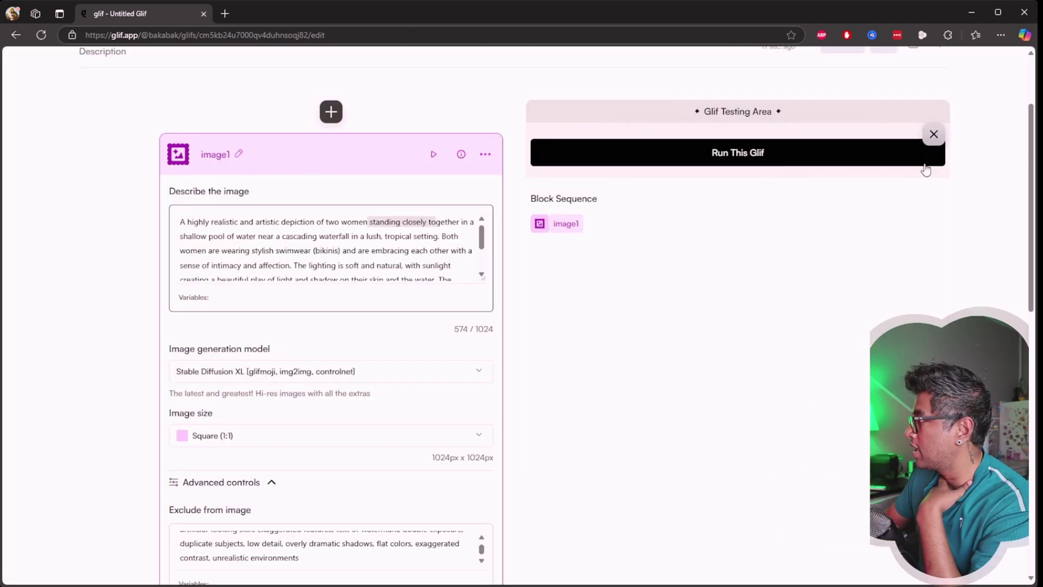
{"action": "scroll", "coordinate": [254, 421], "scroll_direction": "down", "scroll_amount": 2}
Switch the model to Controlism v1 and inspect the twin-waterfall result.
{"action": "left_click", "coordinate": [292, 256]}
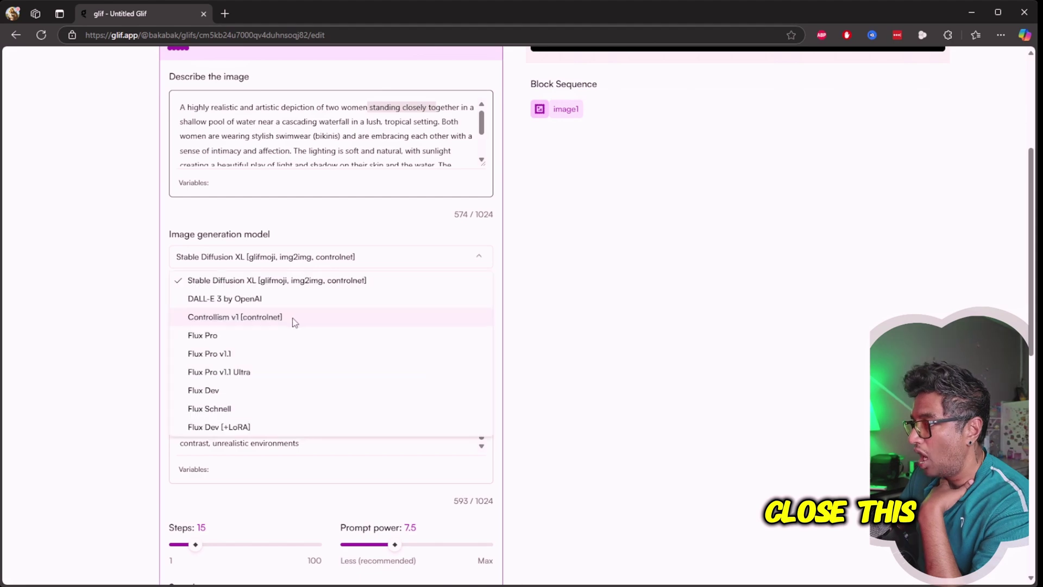
{"action": "left_click", "coordinate": [230, 303]}
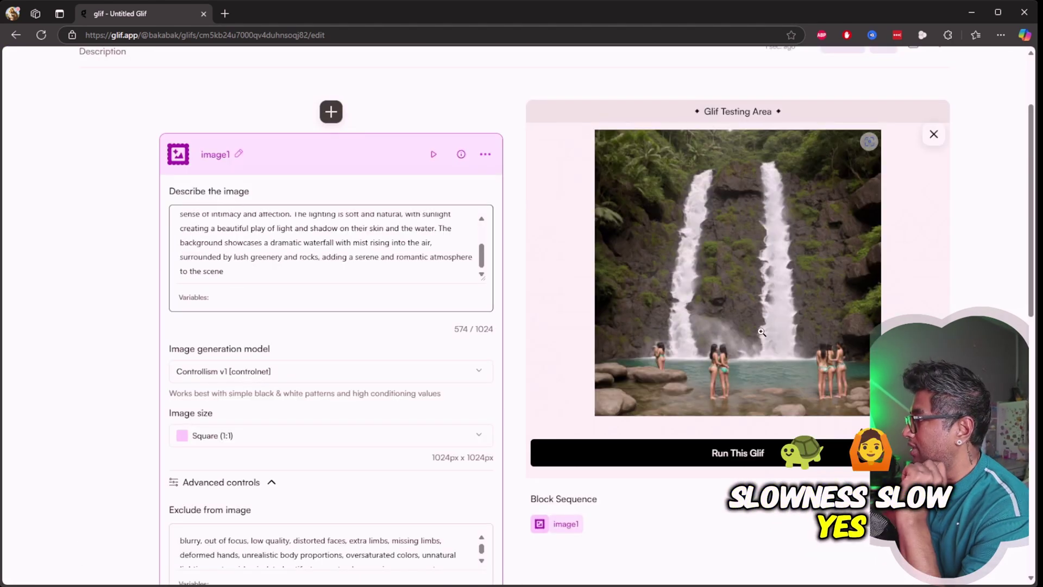
{"action": "left_click", "coordinate": [761, 330]}
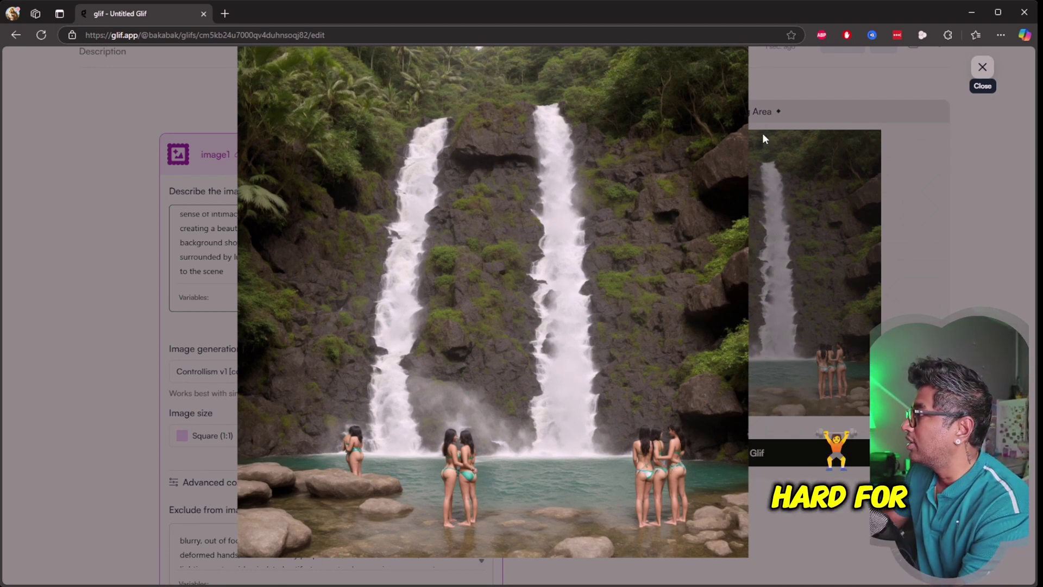
{"action": "left_click", "coordinate": [980, 69]}
{"action": "scroll", "coordinate": [331, 435], "scroll_direction": "down", "scroll_amount": 2}
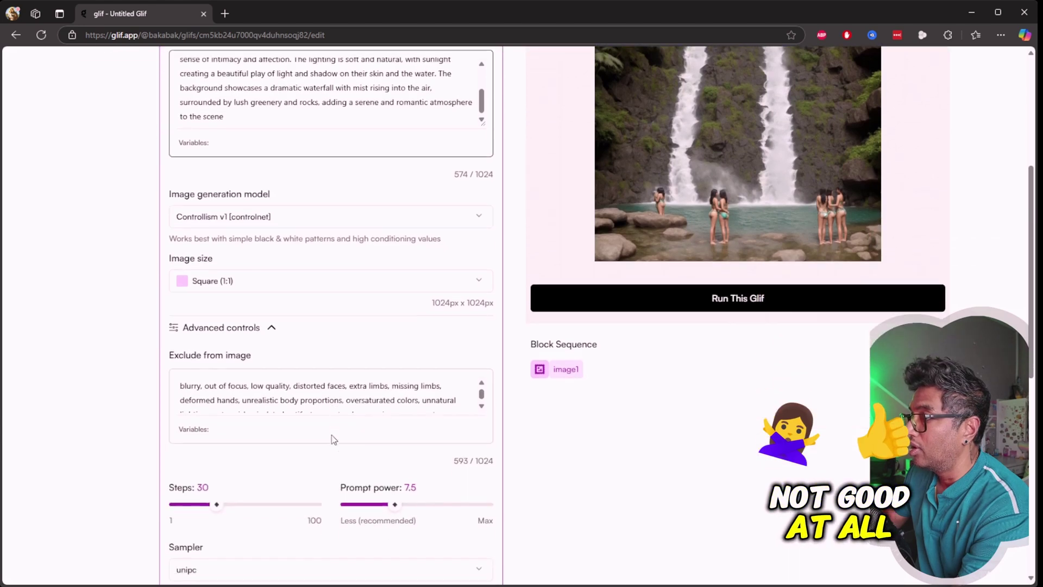
Switch the model to Flux Pro and generate the waterfall-pool embrace image.
{"action": "left_click", "coordinate": [315, 203]}
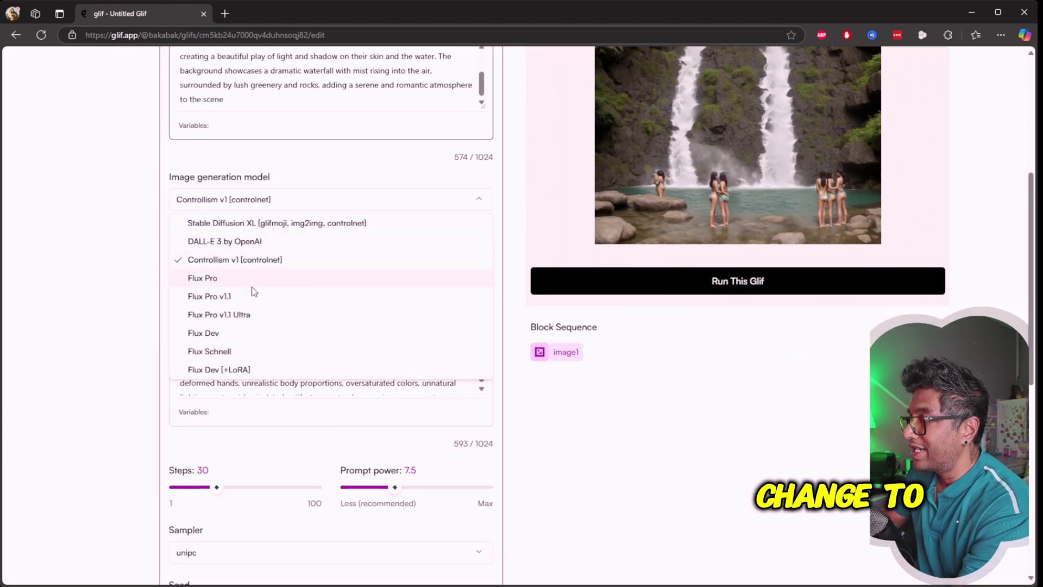
{"action": "left_click", "coordinate": [210, 279]}
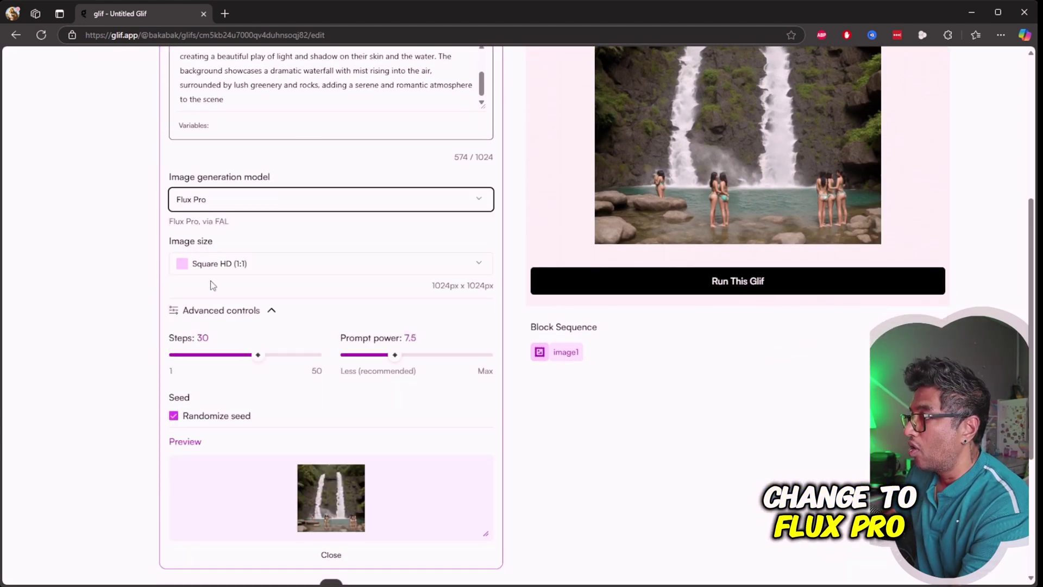
{"action": "scroll", "coordinate": [778, 412], "scroll_direction": "up", "scroll_amount": 2}
{"action": "left_click", "coordinate": [778, 412]}
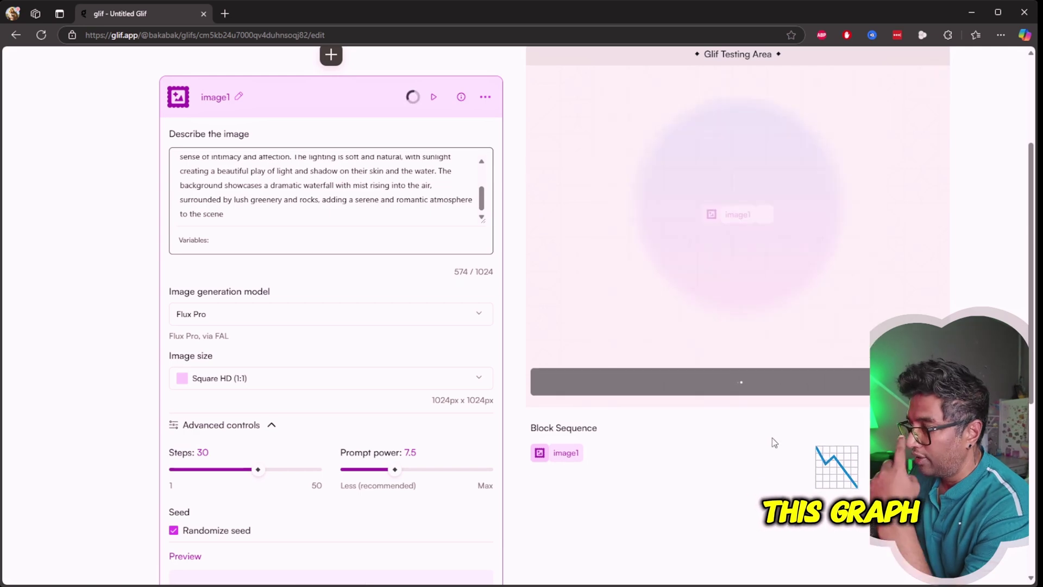
{"action": "scroll", "coordinate": [773, 438], "scroll_direction": "up", "scroll_amount": 2}
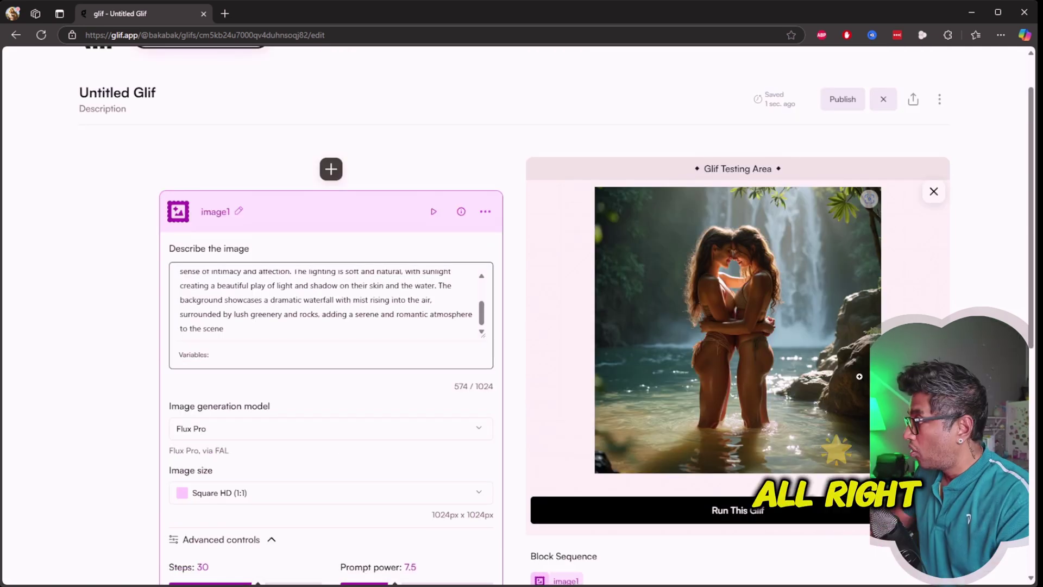
{"action": "left_click", "coordinate": [735, 298]}
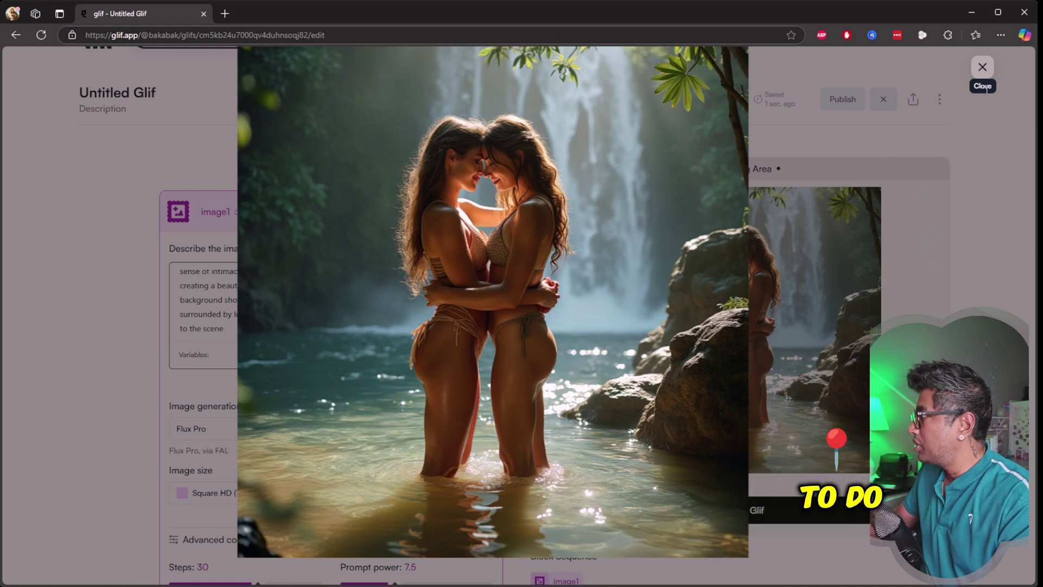
{"action": "left_click", "coordinate": [982, 68]}
{"action": "scroll", "coordinate": [296, 303], "scroll_direction": "down", "scroll_amount": 3}
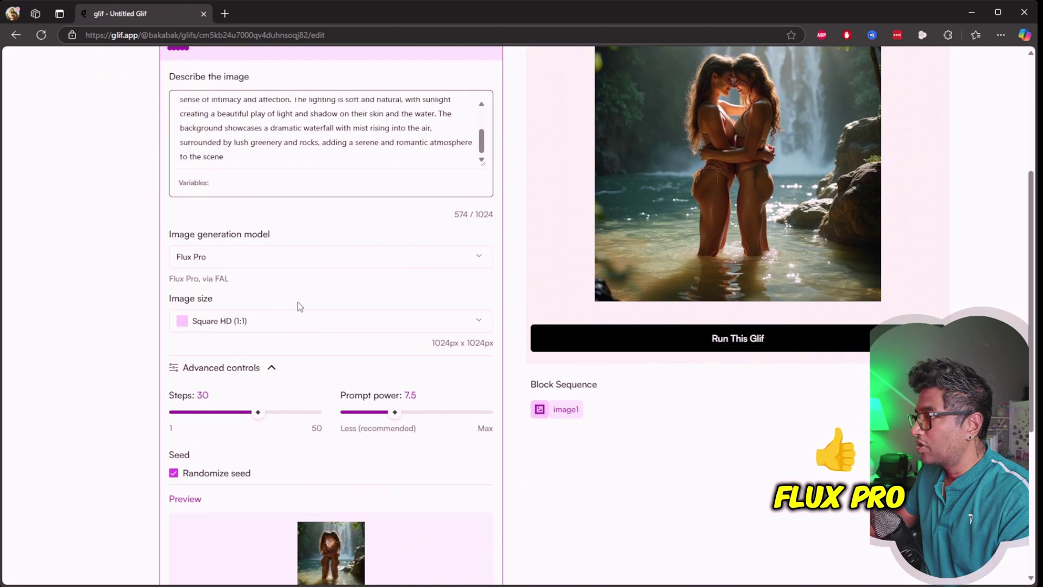
{"action": "left_click", "coordinate": [281, 257]}
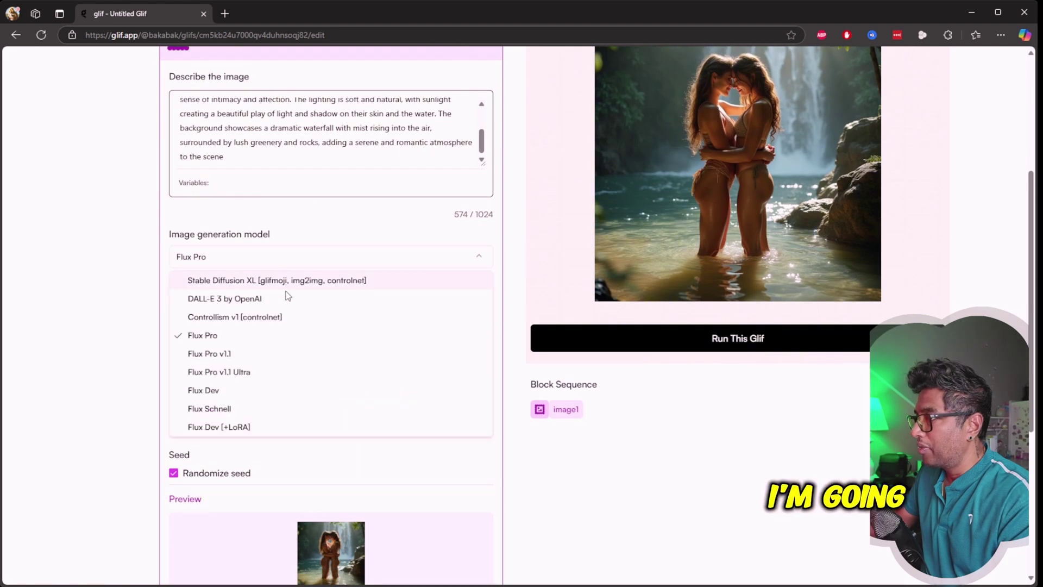
Generate the waterfall embrace image with Flux Pro v1.1 Ultra, review it enlarged, then clear it.
{"action": "left_click", "coordinate": [208, 373]}
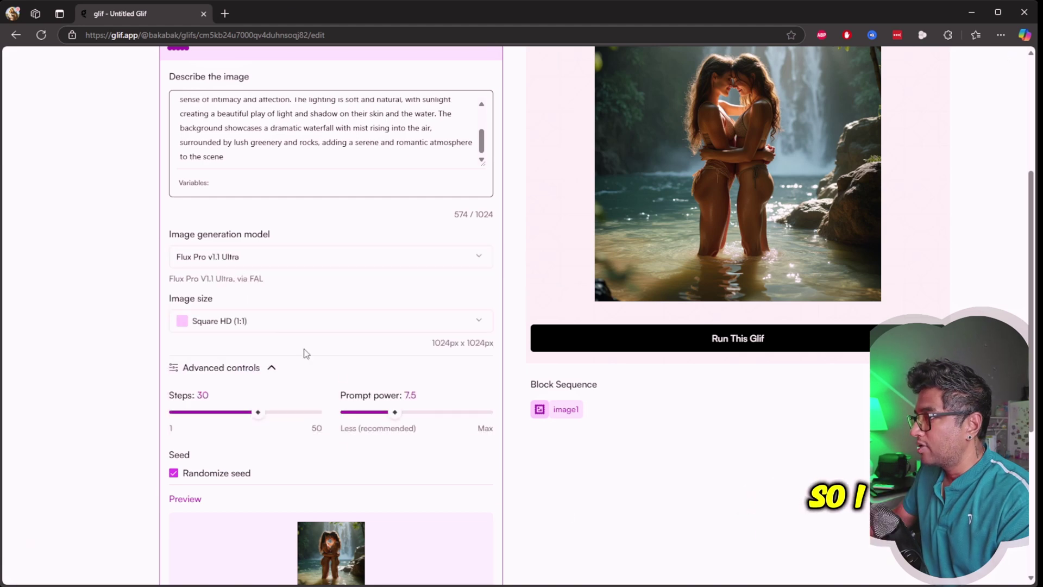
{"action": "scroll", "coordinate": [334, 412], "scroll_direction": "down", "scroll_amount": 3}
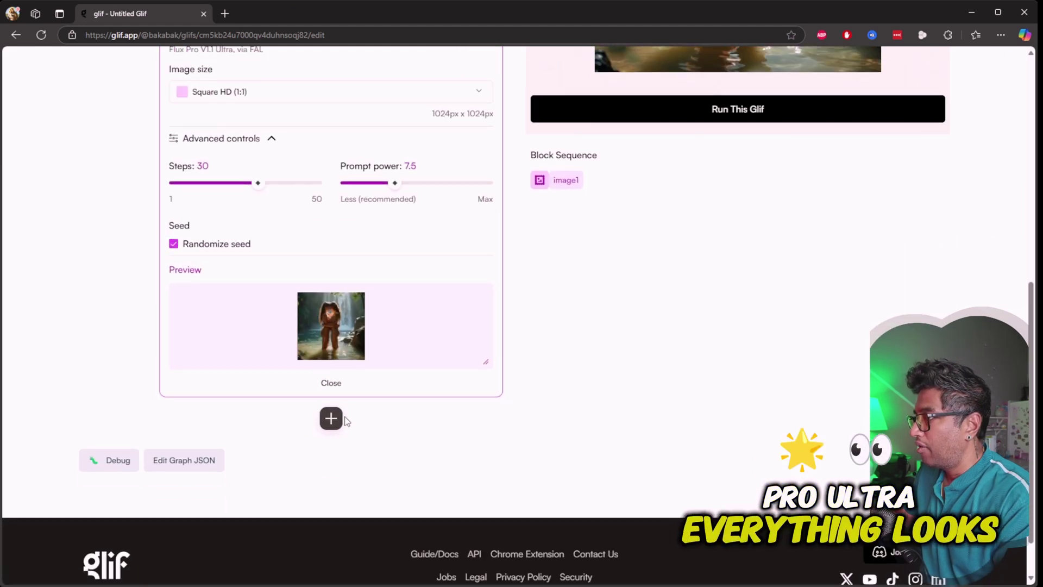
{"action": "scroll", "coordinate": [344, 419], "scroll_direction": "up", "scroll_amount": 4}
{"action": "scroll", "coordinate": [345, 425], "scroll_direction": "up", "scroll_amount": 1}
{"action": "left_click", "coordinate": [730, 440]}
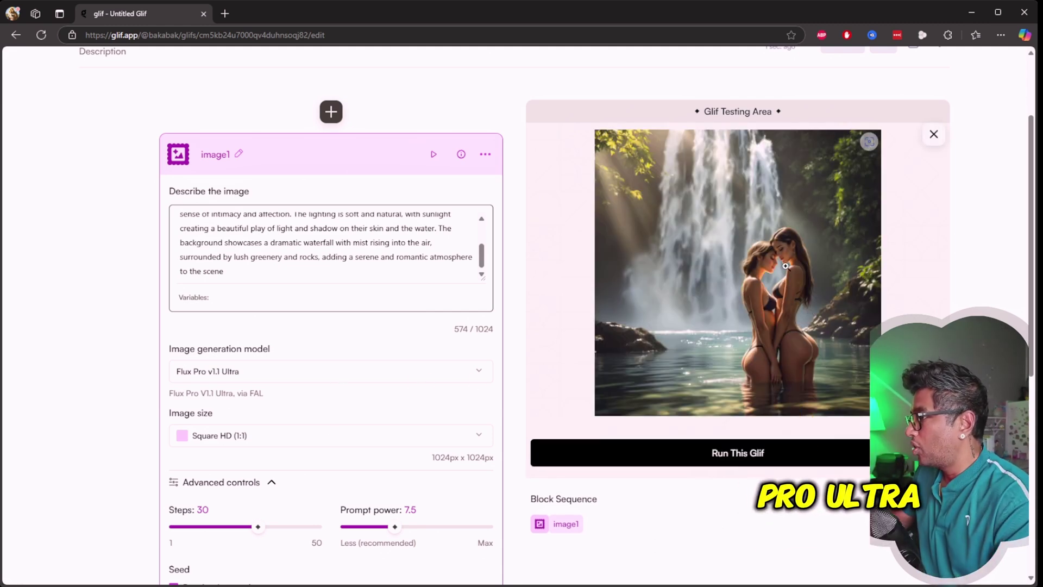
{"action": "left_click", "coordinate": [786, 269]}
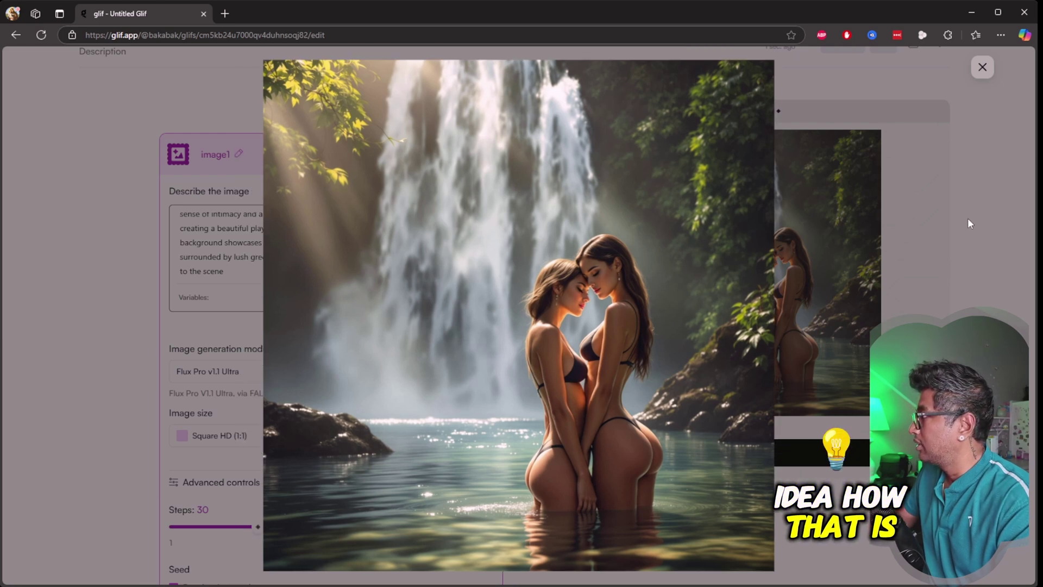
{"action": "left_click", "coordinate": [982, 68]}
{"action": "mouse_move", "coordinate": [827, 269]}
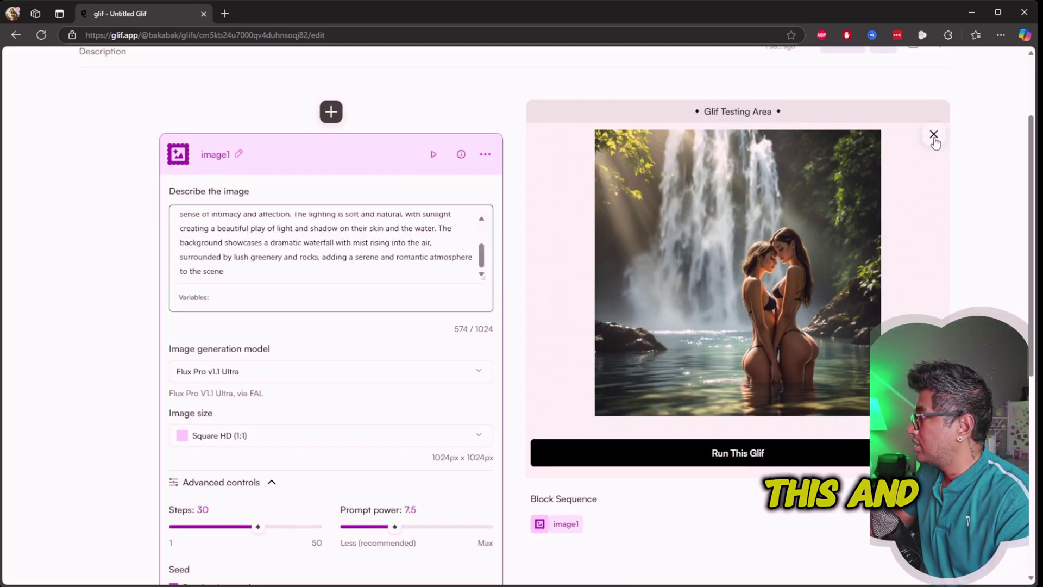
{"action": "left_click", "coordinate": [934, 136]}
{"action": "scroll", "coordinate": [291, 412], "scroll_direction": "down", "scroll_amount": 3}
Switch to Flux Dev [+LoRA], generate the waterfall embrace image twice, and review it enlarged.
{"action": "left_click", "coordinate": [300, 202]}
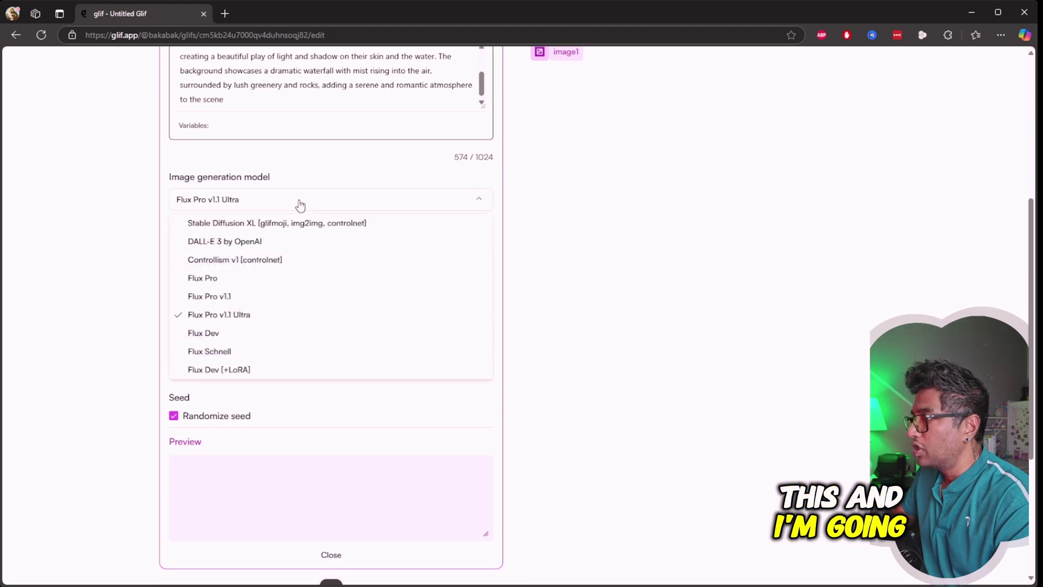
{"action": "left_click", "coordinate": [221, 334]}
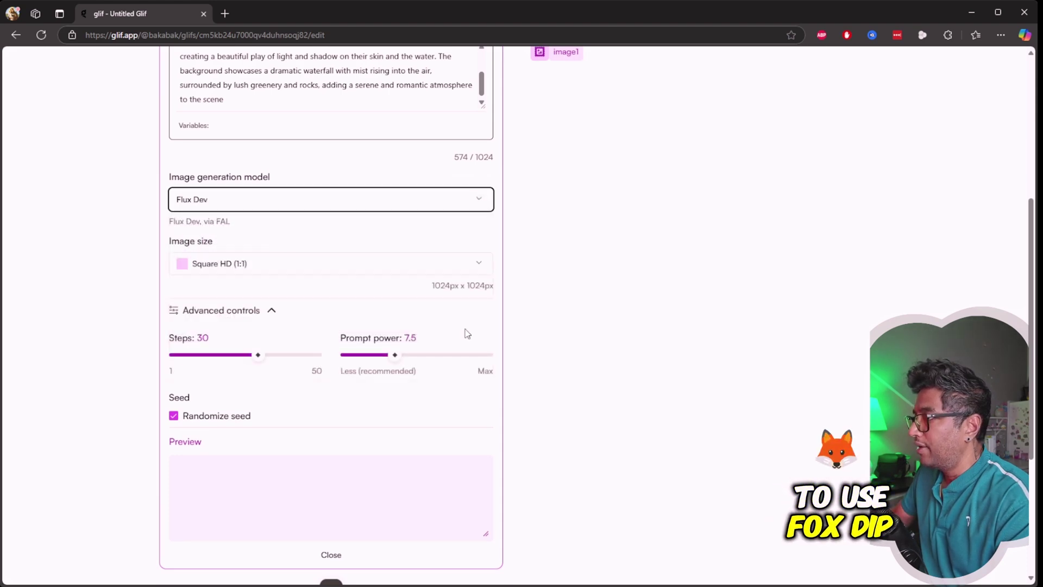
{"action": "scroll", "coordinate": [413, 409], "scroll_direction": "down", "scroll_amount": 1}
{"action": "scroll", "coordinate": [413, 409], "scroll_direction": "up", "scroll_amount": 1}
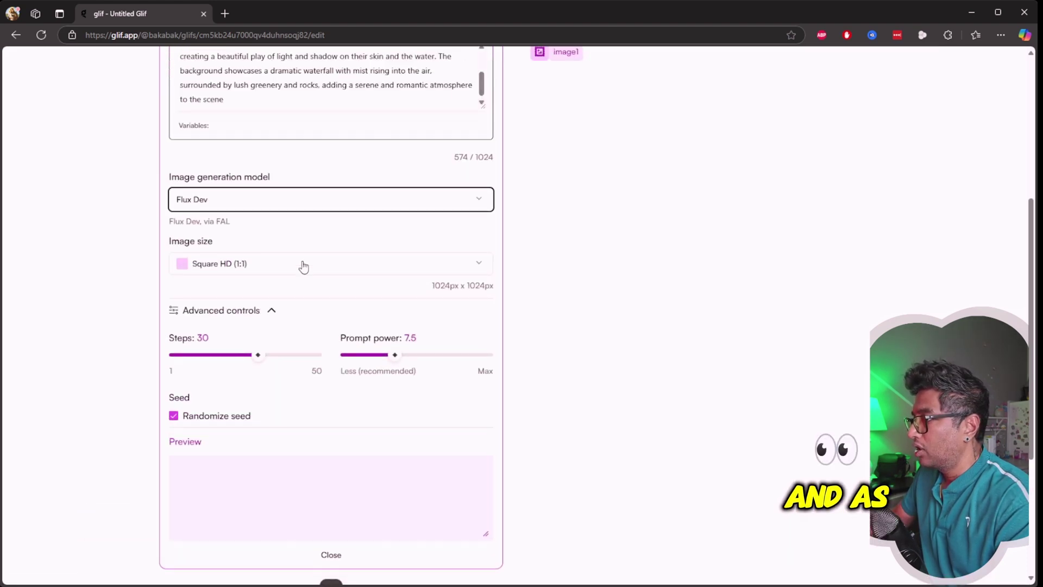
{"action": "scroll", "coordinate": [351, 491], "scroll_direction": "up", "scroll_amount": 1}
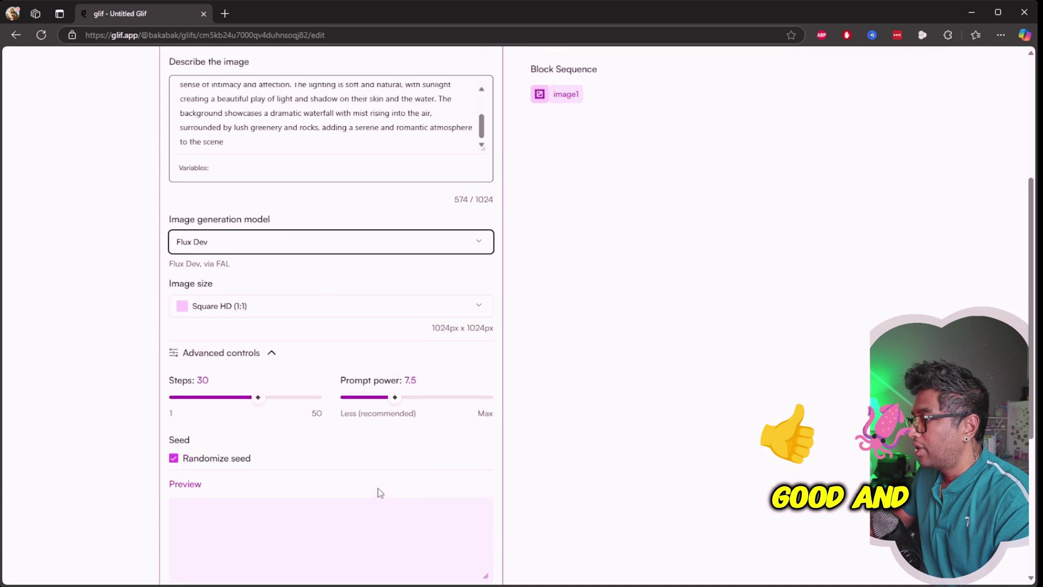
{"action": "scroll", "coordinate": [380, 491], "scroll_direction": "up", "scroll_amount": 3}
{"action": "left_click", "coordinate": [752, 269]}
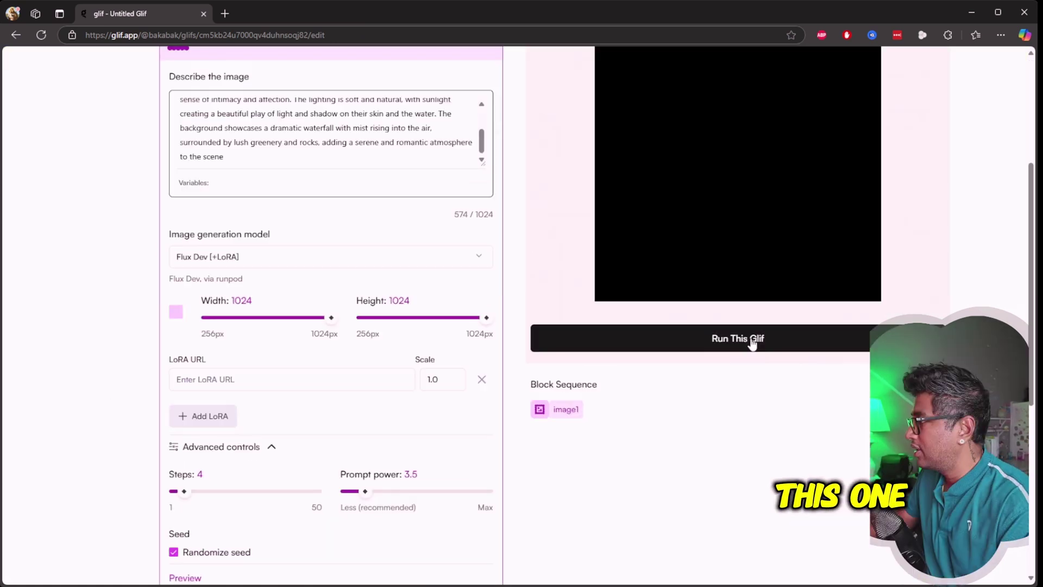
{"action": "left_click", "coordinate": [752, 343]}
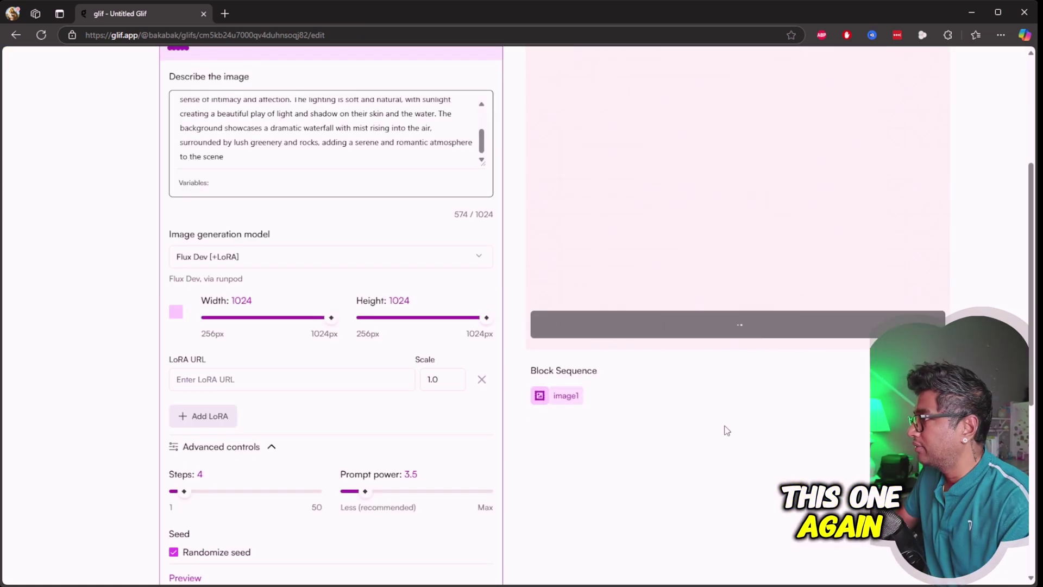
{"action": "left_click", "coordinate": [748, 301]}
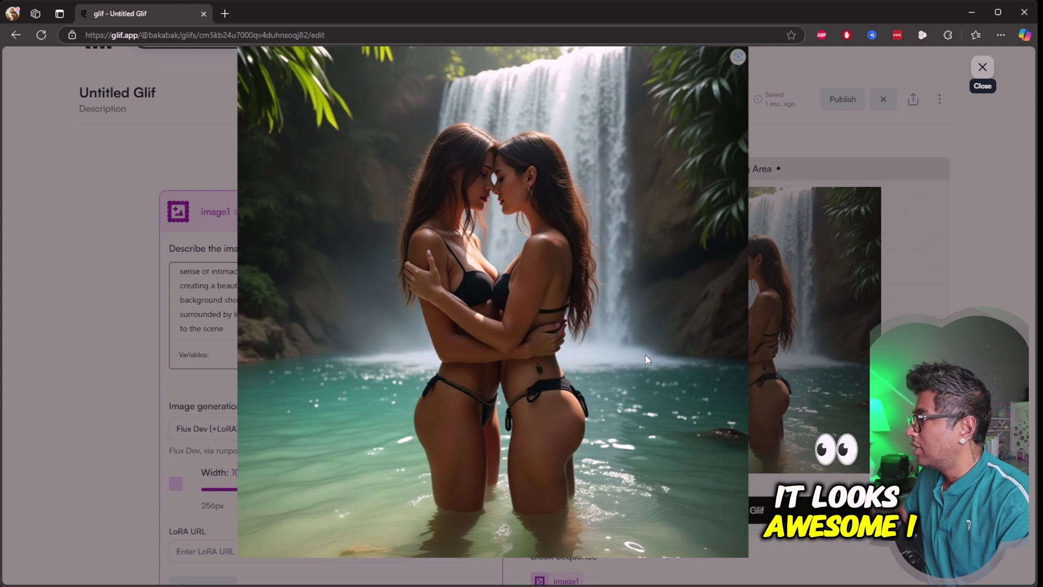
{"action": "left_click", "coordinate": [983, 67]}
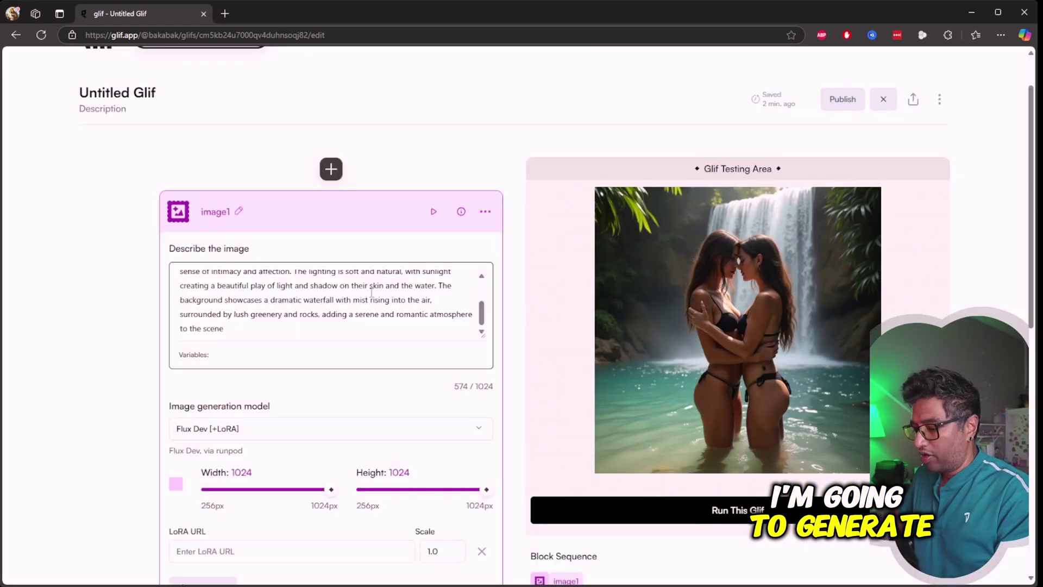
{"action": "scroll", "coordinate": [371, 292], "scroll_direction": "down", "scroll_amount": 1}
Replace the image description with the pasted prompt about white flowers in hair on a plantation.
{"action": "key", "text": "ctrl+a"}
{"action": "key", "text": "BackSpace"}
{"action": "key", "text": "ctrl+v"}
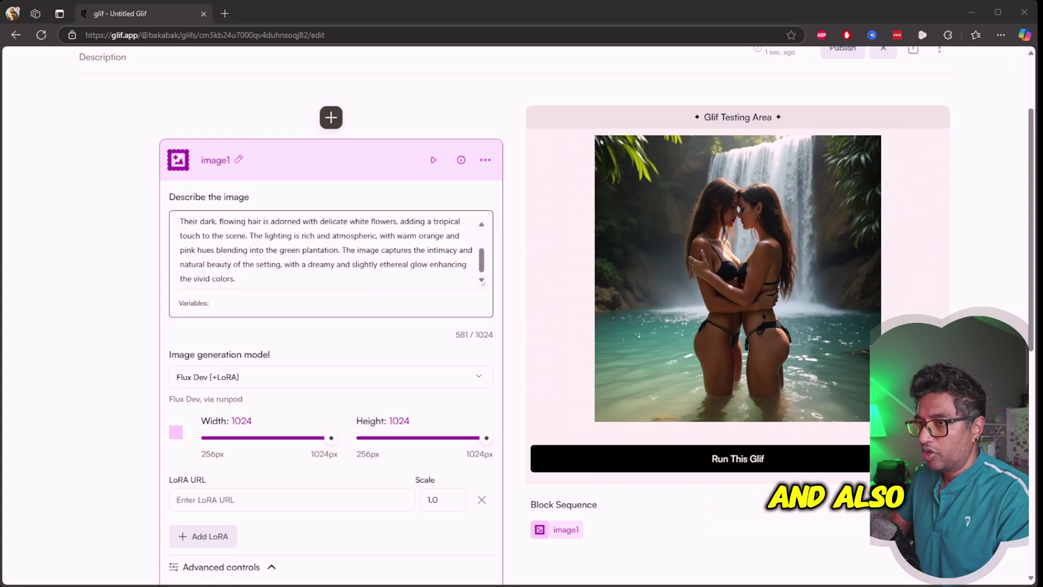
{"action": "scroll", "coordinate": [330, 429], "scroll_direction": "down", "scroll_amount": 1}
{"action": "scroll", "coordinate": [329, 428], "scroll_direction": "down", "scroll_amount": 2}
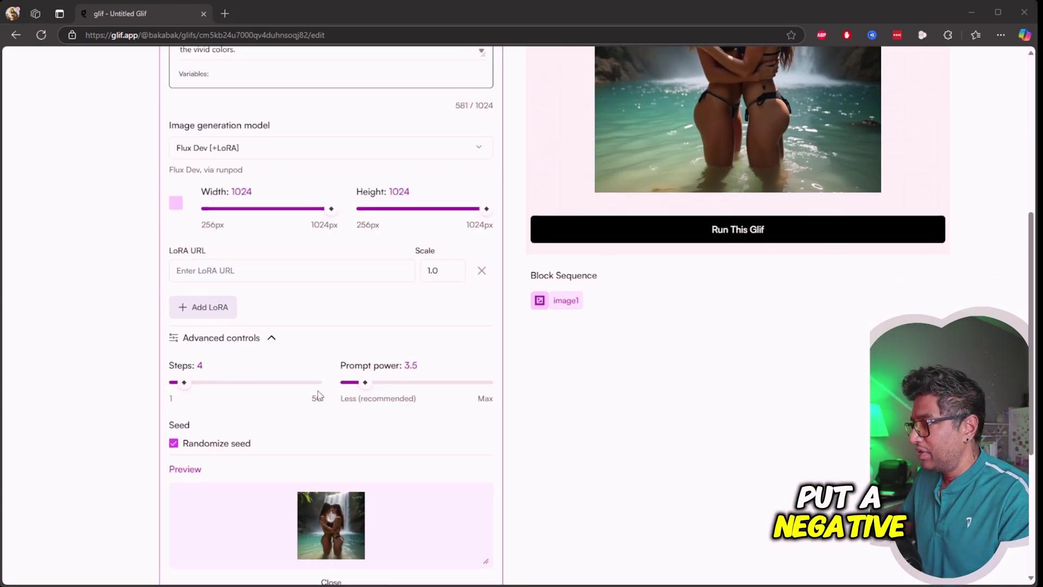
{"action": "scroll", "coordinate": [302, 366], "scroll_direction": "down", "scroll_amount": 3}
{"action": "scroll", "coordinate": [309, 370], "scroll_direction": "up", "scroll_amount": 2}
{"action": "scroll", "coordinate": [343, 380], "scroll_direction": "up", "scroll_amount": 3}
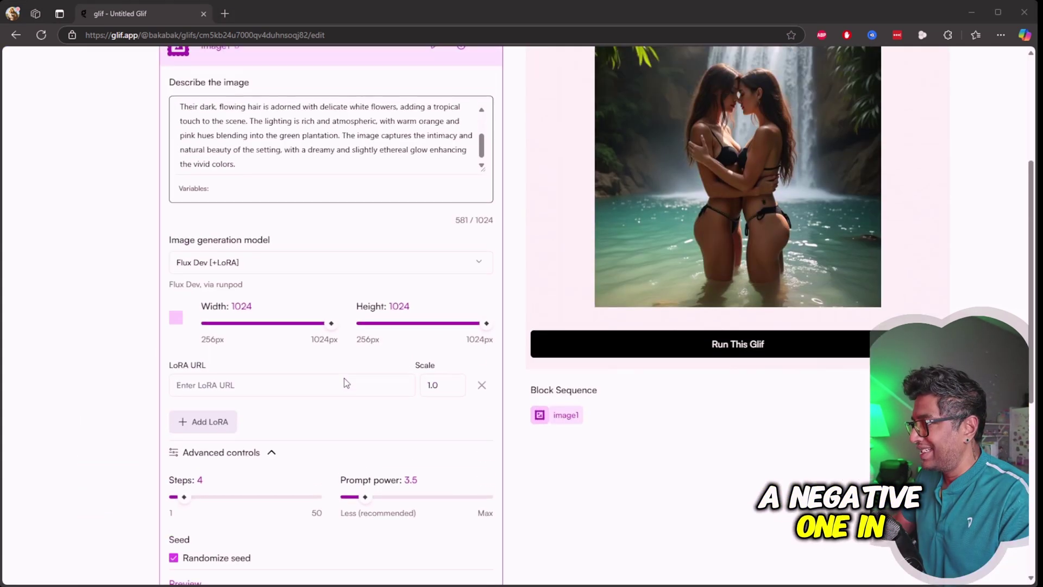
{"action": "scroll", "coordinate": [342, 380], "scroll_direction": "up", "scroll_amount": 2}
Clear the old result and generate the flower-crowned women walking a sunset plantation, reviewing it enlarged.
{"action": "left_click", "coordinate": [933, 198]}
{"action": "scroll", "coordinate": [885, 286], "scroll_direction": "down", "scroll_amount": 1}
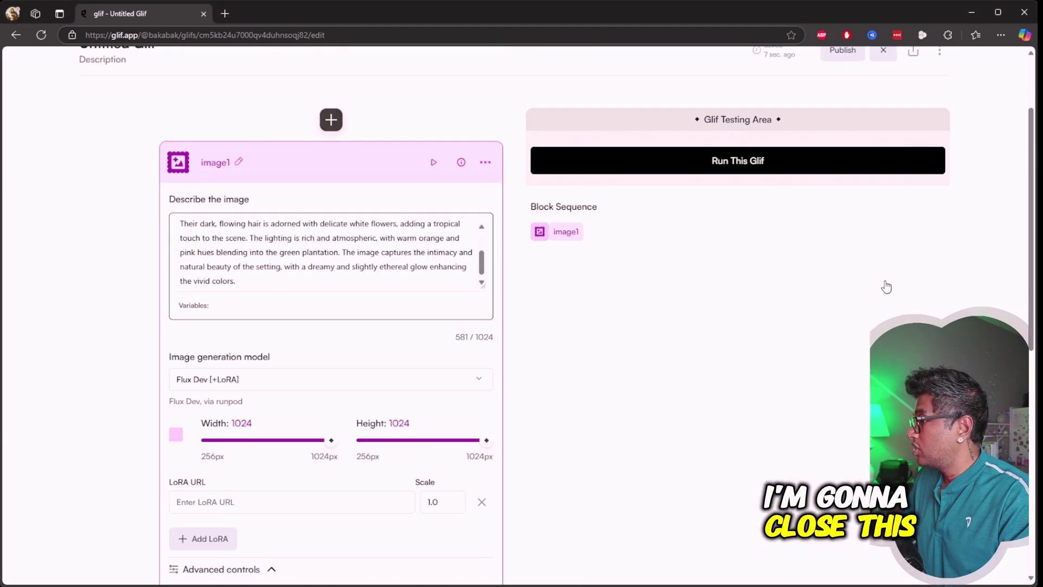
{"action": "scroll", "coordinate": [288, 337], "scroll_direction": "down", "scroll_amount": 2}
{"action": "scroll", "coordinate": [519, 343], "scroll_direction": "up", "scroll_amount": 2}
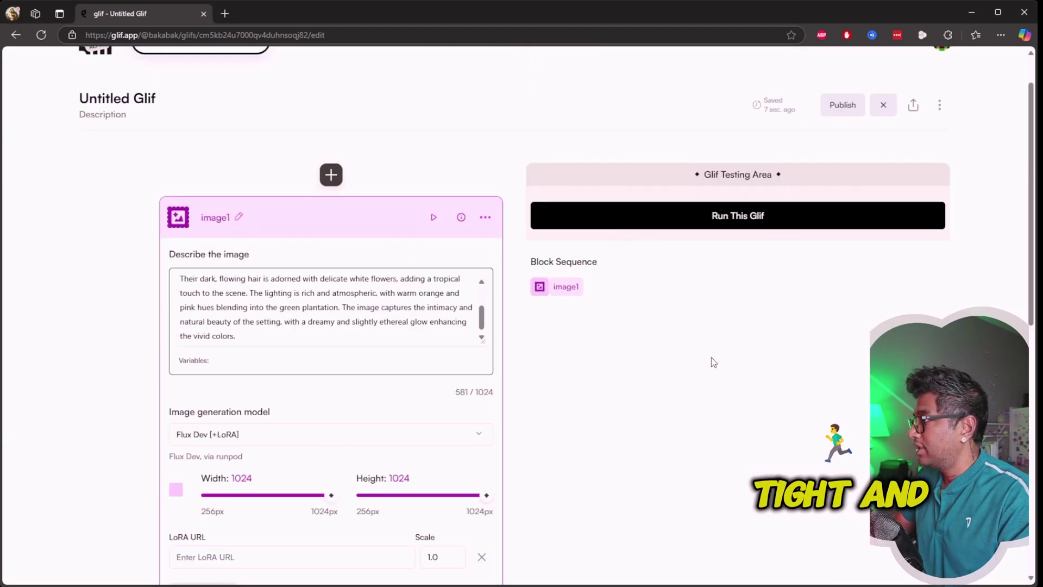
{"action": "left_click", "coordinate": [740, 216]}
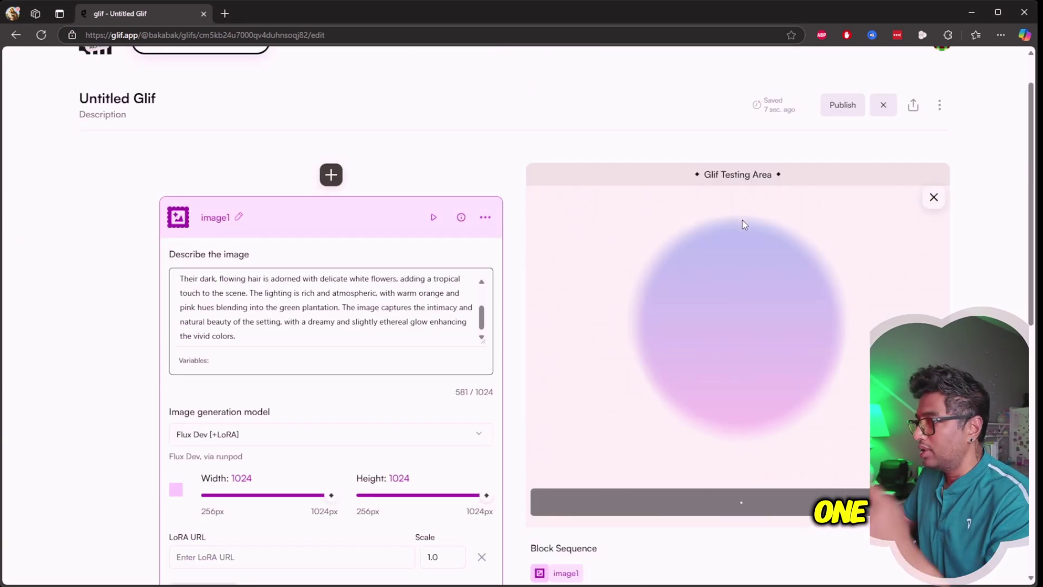
{"action": "scroll", "coordinate": [301, 403], "scroll_direction": "down", "scroll_amount": 3}
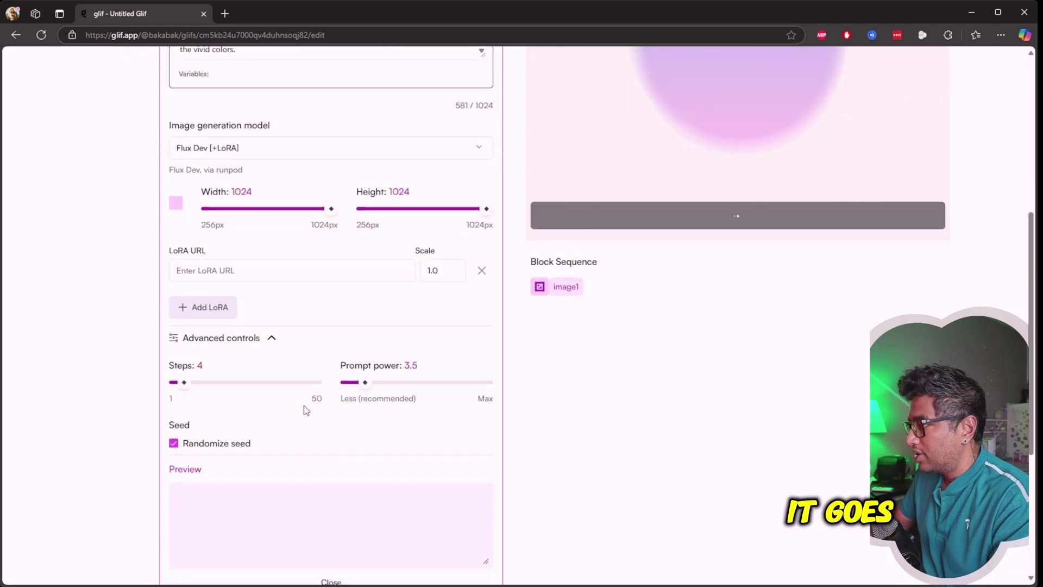
{"action": "scroll", "coordinate": [313, 424], "scroll_direction": "down", "scroll_amount": 3}
{"action": "scroll", "coordinate": [317, 430], "scroll_direction": "up", "scroll_amount": 3}
{"action": "scroll", "coordinate": [330, 305], "scroll_direction": "up", "scroll_amount": 1}
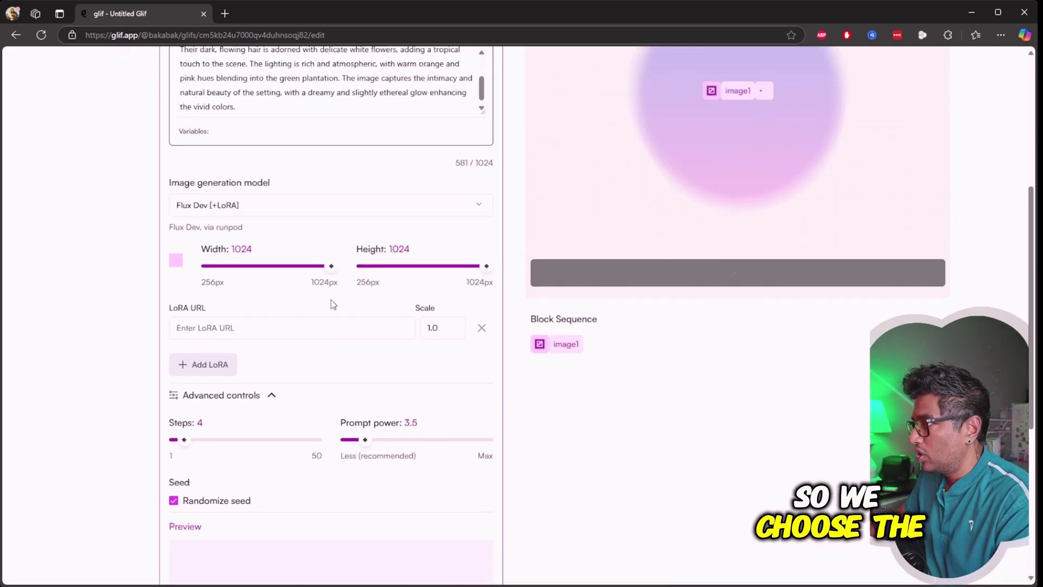
{"action": "scroll", "coordinate": [345, 380], "scroll_direction": "up", "scroll_amount": 3}
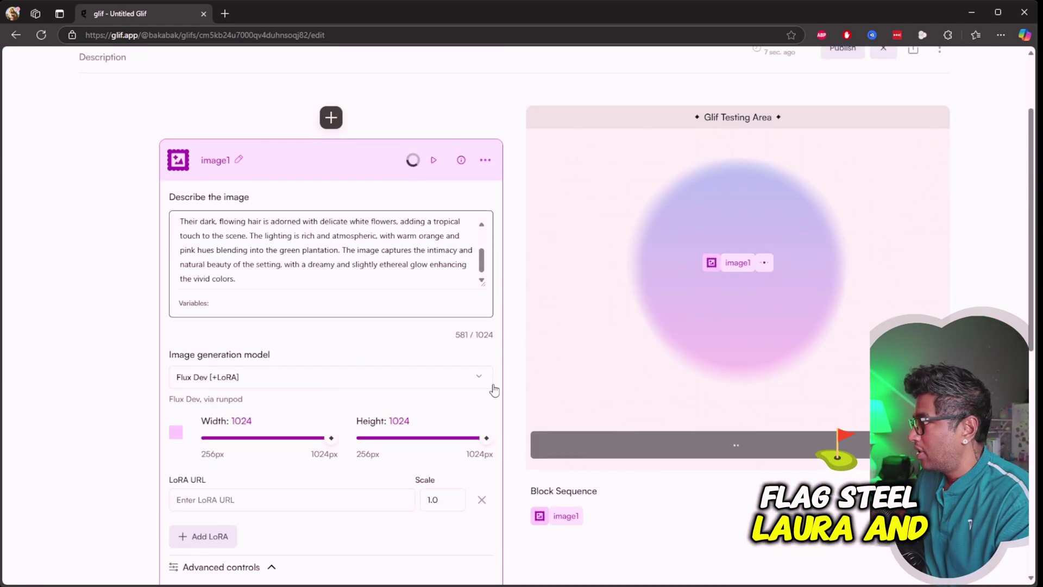
{"action": "scroll", "coordinate": [489, 389], "scroll_direction": "up", "scroll_amount": 2}
{"action": "left_click", "coordinate": [778, 292]}
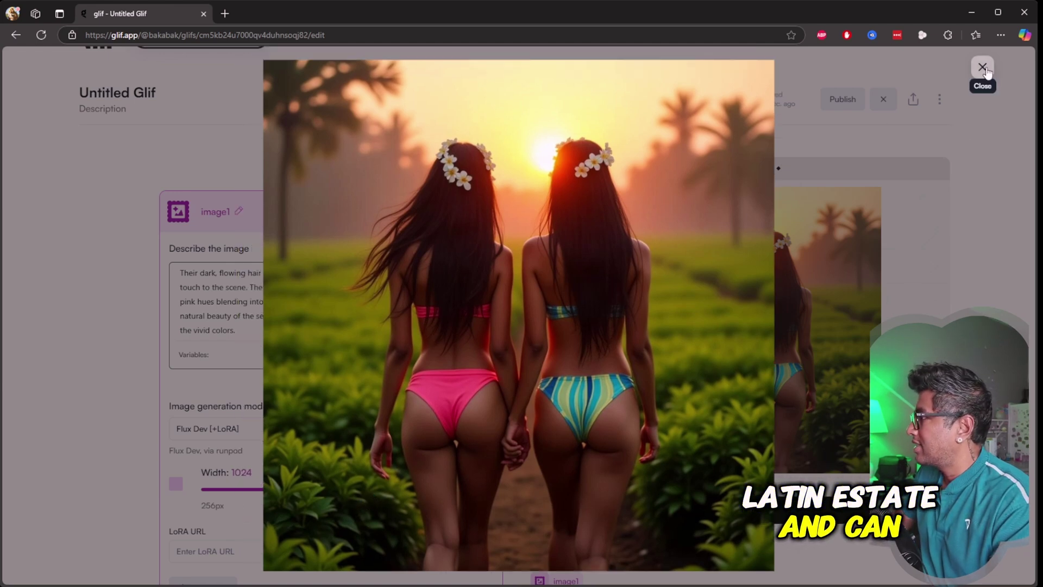
{"action": "left_click", "coordinate": [982, 68]}
{"action": "scroll", "coordinate": [338, 407], "scroll_direction": "down", "scroll_amount": 3}
Switch back to Stable Diffusion XL and enlarge the new swimsuit plantation image.
{"action": "left_click", "coordinate": [305, 204]}
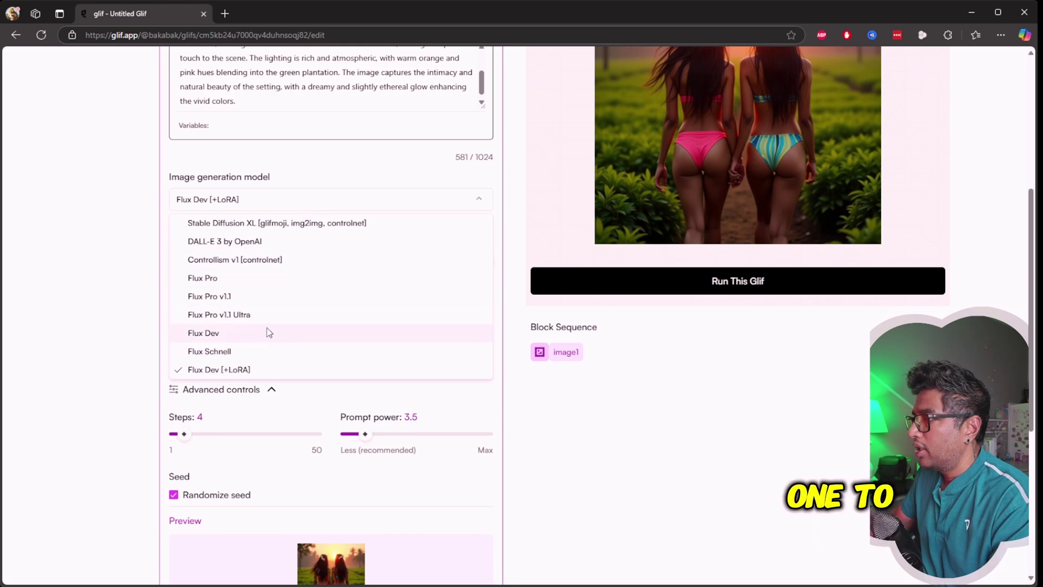
{"action": "left_click", "coordinate": [244, 223]}
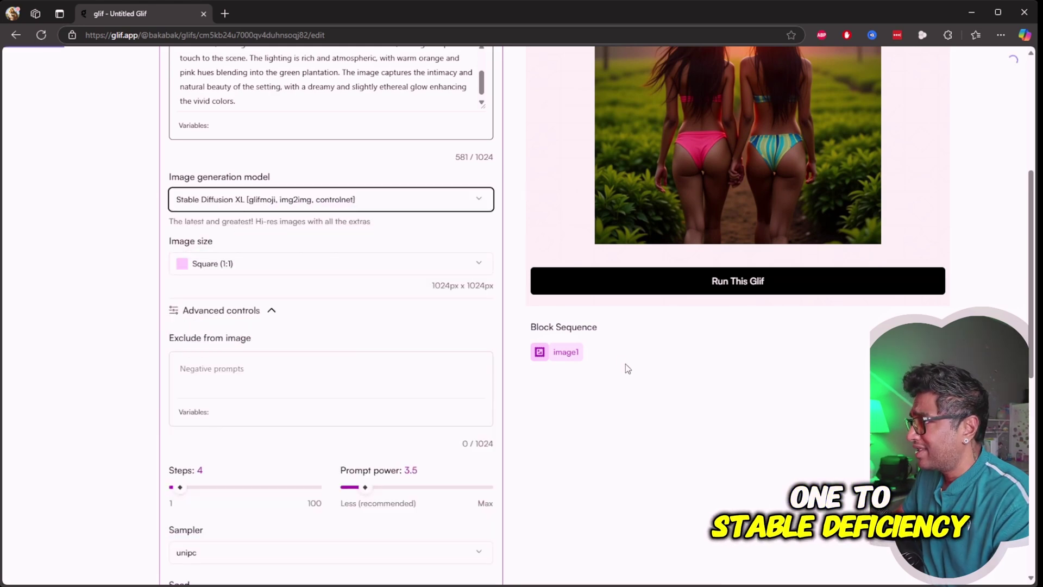
{"action": "scroll", "coordinate": [365, 457], "scroll_direction": "up", "scroll_amount": 3}
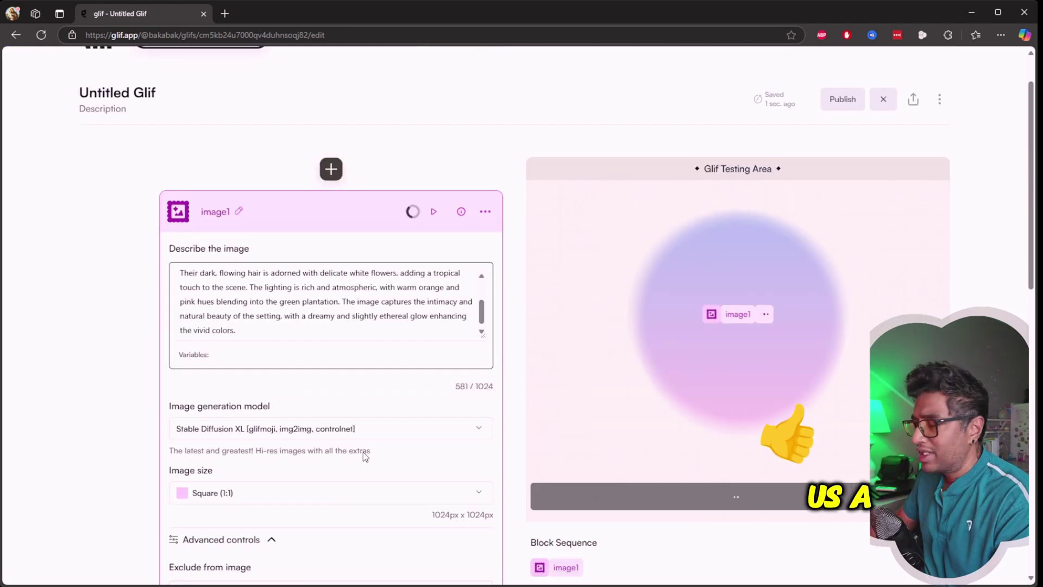
{"action": "scroll", "coordinate": [364, 456], "scroll_direction": "down", "scroll_amount": 3}
{"action": "scroll", "coordinate": [556, 475], "scroll_direction": "down", "scroll_amount": 2}
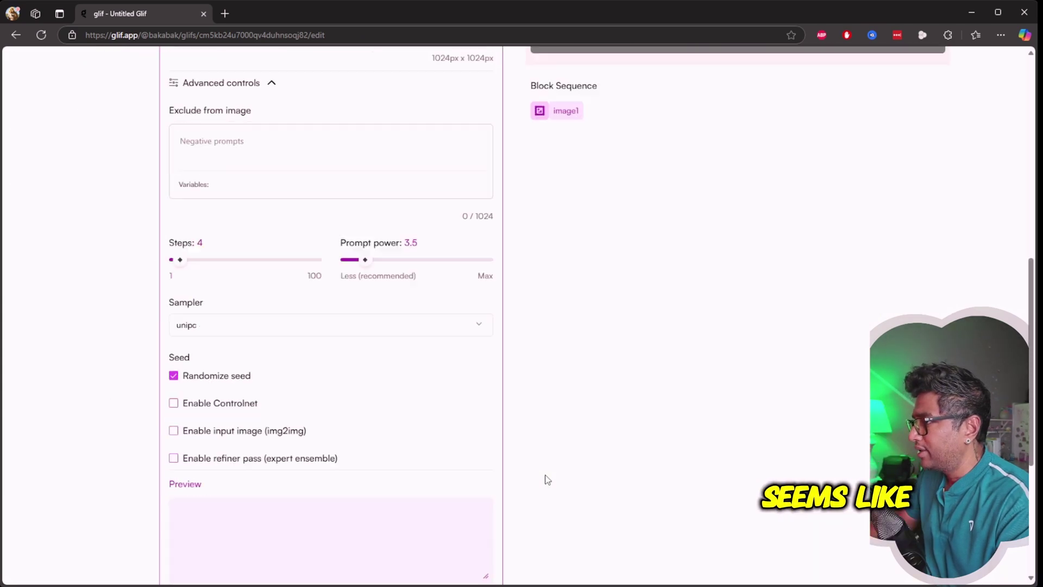
{"action": "scroll", "coordinate": [545, 480], "scroll_direction": "up", "scroll_amount": 2}
{"action": "left_click", "coordinate": [293, 323]}
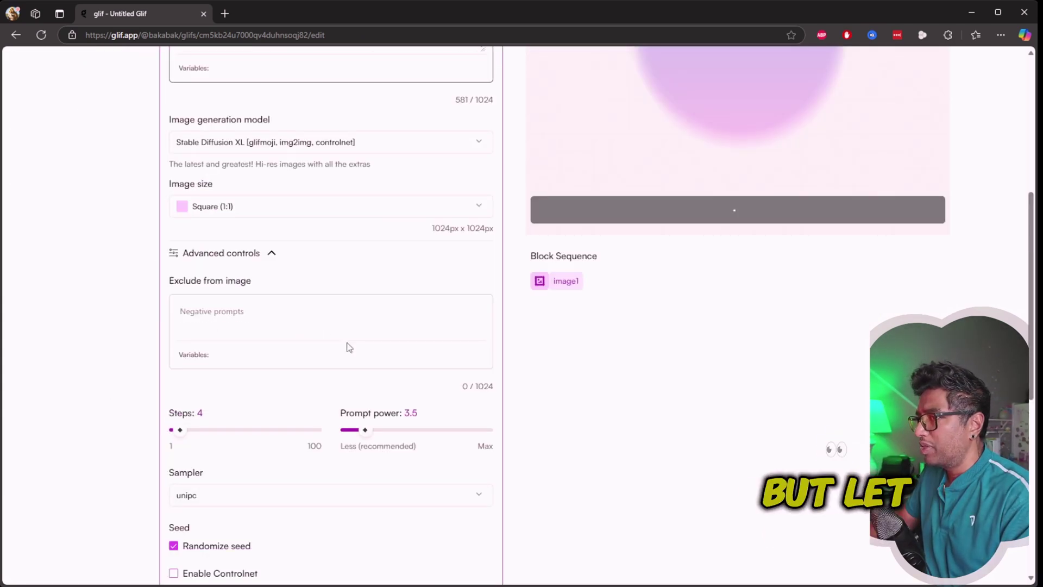
{"action": "scroll", "coordinate": [808, 374], "scroll_direction": "up", "scroll_amount": 3}
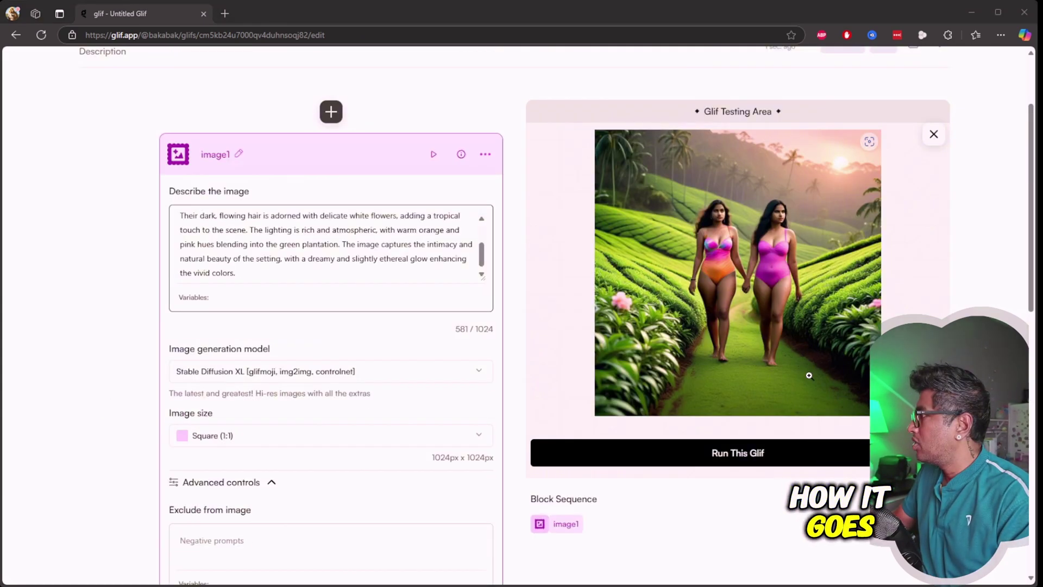
{"action": "left_click", "coordinate": [743, 214]}
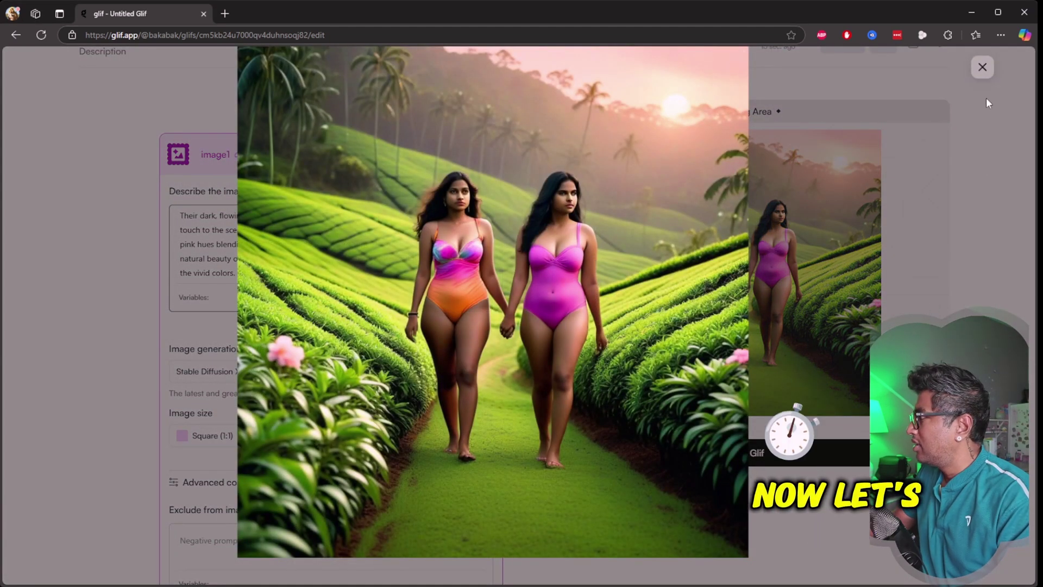
Paste the unwanted-traits list (blurry, distorted faces, extra limbs) into Exclude from image.
{"action": "left_click", "coordinate": [982, 69]}
{"action": "scroll", "coordinate": [370, 424], "scroll_direction": "down", "scroll_amount": 2}
{"action": "left_click", "coordinate": [371, 424]}
{"action": "type", "text": "blurry, distorted faces, extra limbs, missing limbs, poor anatomy, low detail, overexposed, underexposed, flat colors, oversaturated, artificial-looking skin, messy background, pixelated textures, cartoonish elements, unnatural lighting"}
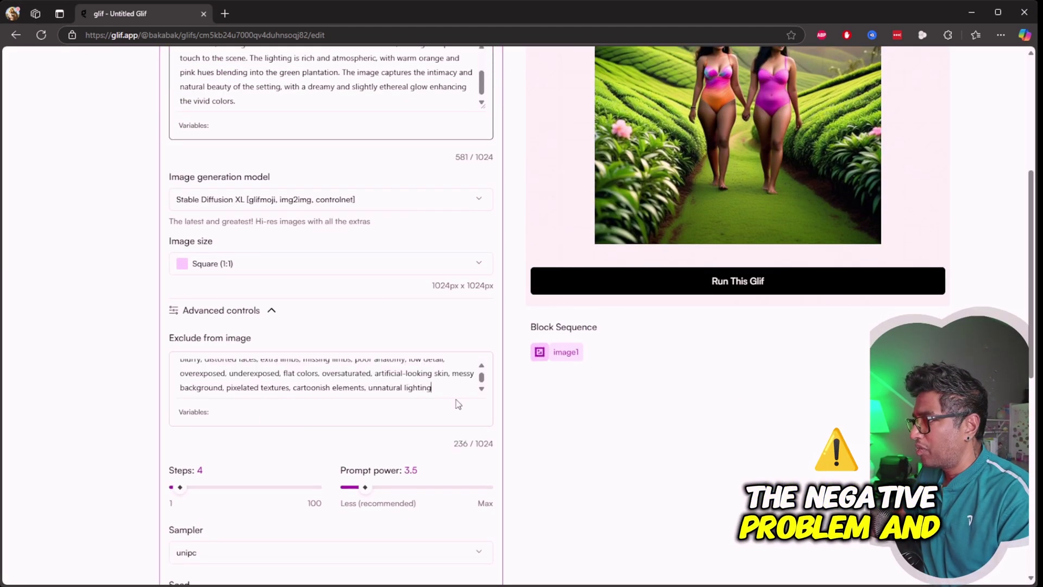
{"action": "scroll", "coordinate": [749, 406], "scroll_direction": "up", "scroll_amount": 3}
Clear the plantation test result and check the remaining daily rate limit.
{"action": "left_click", "coordinate": [933, 192]}
{"action": "scroll", "coordinate": [937, 196], "scroll_direction": "up", "scroll_amount": 1}
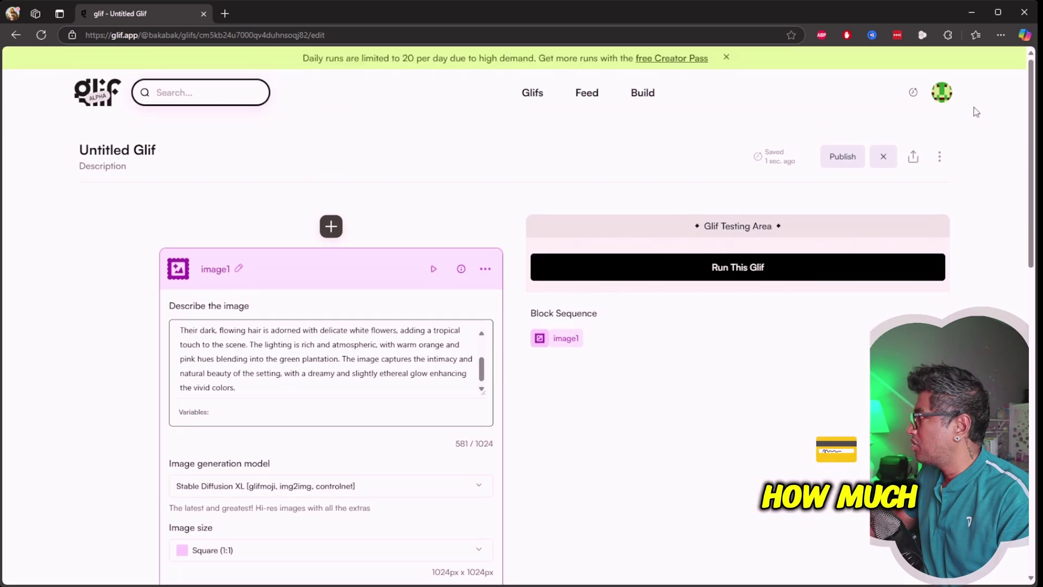
{"action": "left_click", "coordinate": [939, 94]}
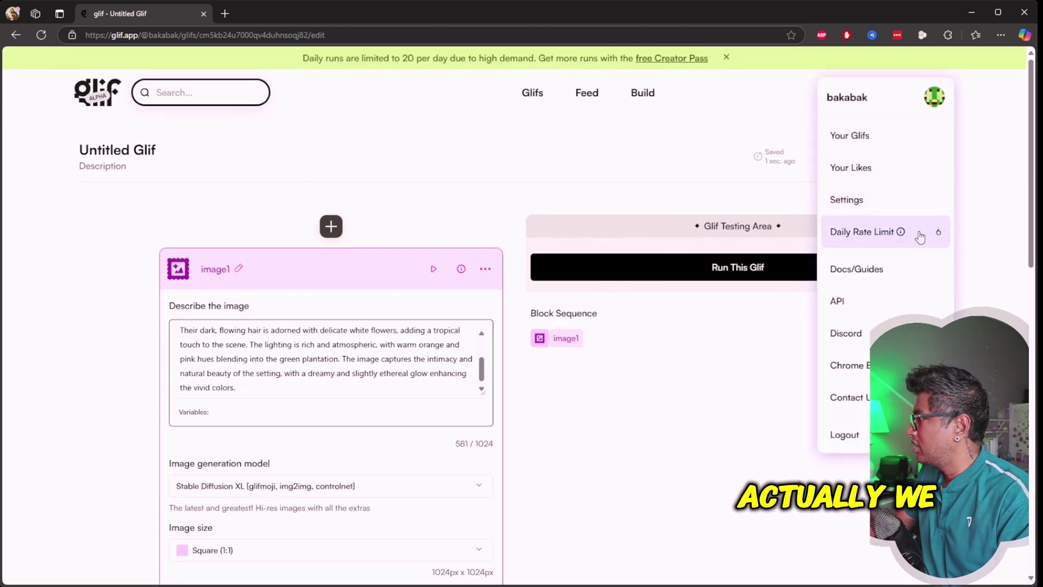
{"action": "left_click", "coordinate": [990, 168]}
{"action": "scroll", "coordinate": [845, 327], "scroll_direction": "down", "scroll_amount": 6}
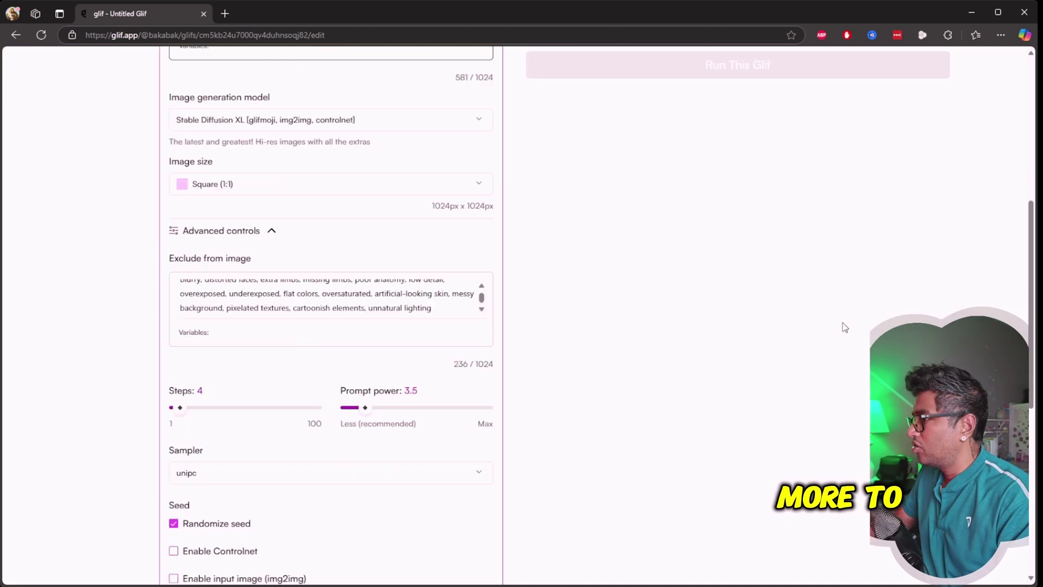
{"action": "scroll", "coordinate": [844, 326], "scroll_direction": "up", "scroll_amount": 6}
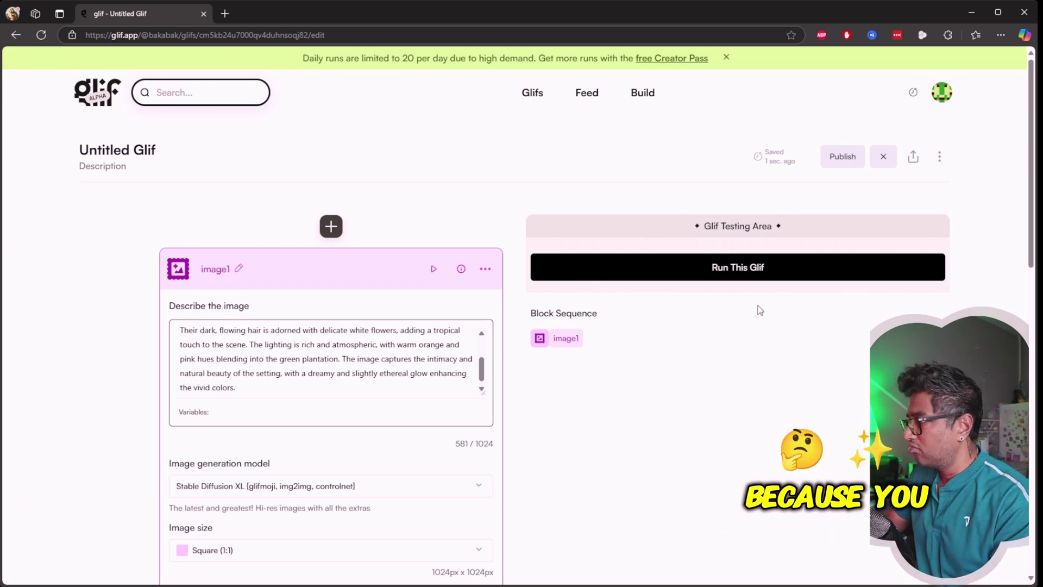
{"action": "scroll", "coordinate": [617, 425], "scroll_direction": "down", "scroll_amount": 2}
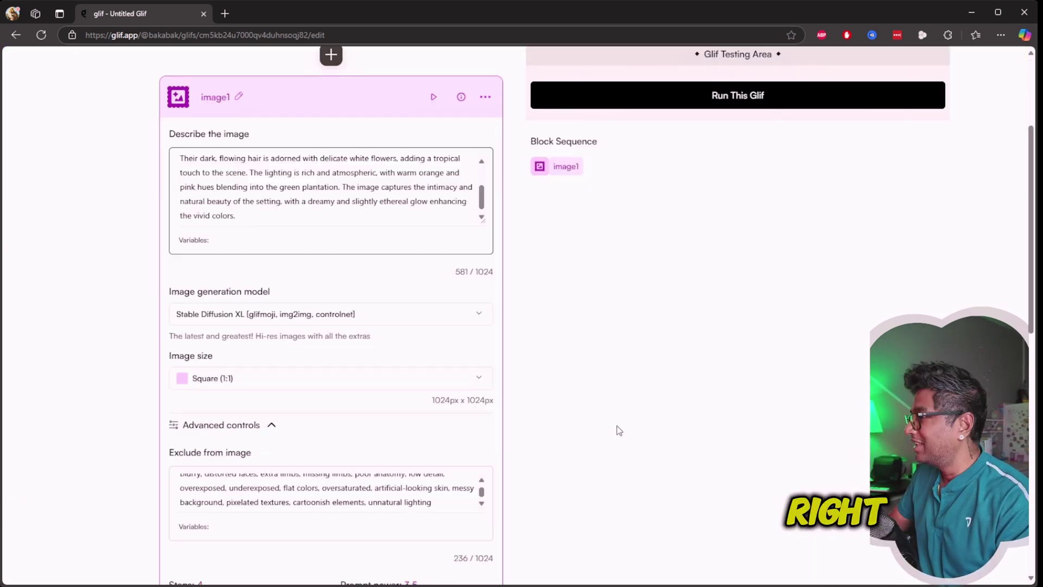
{"action": "scroll", "coordinate": [616, 426], "scroll_direction": "down", "scroll_amount": 4}
{"action": "scroll", "coordinate": [617, 425], "scroll_direction": "up", "scroll_amount": 7}
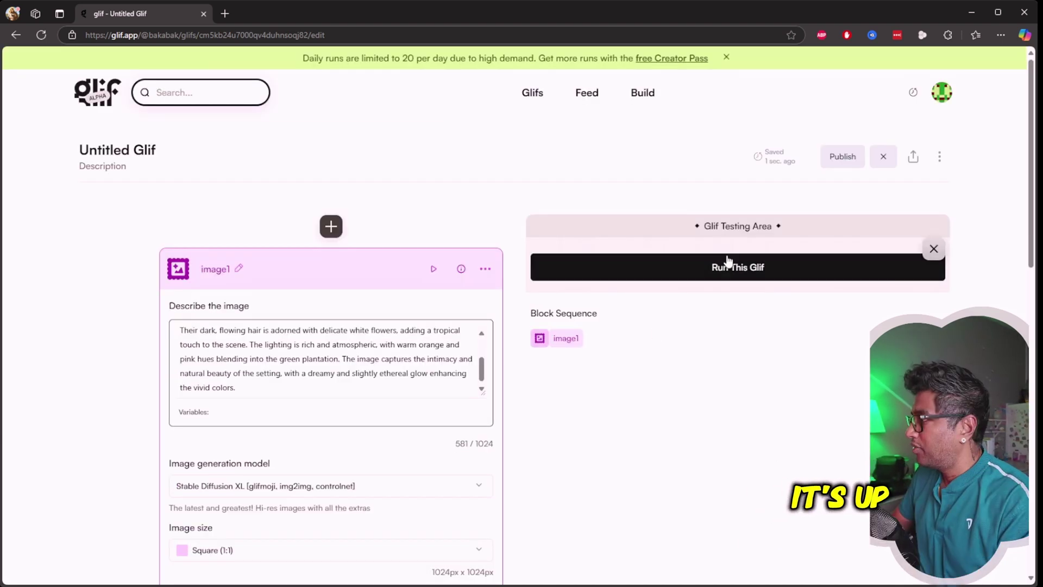
{"action": "scroll", "coordinate": [298, 342], "scroll_direction": "down", "scroll_amount": 3}
{"action": "scroll", "coordinate": [703, 338], "scroll_direction": "down", "scroll_amount": 1}
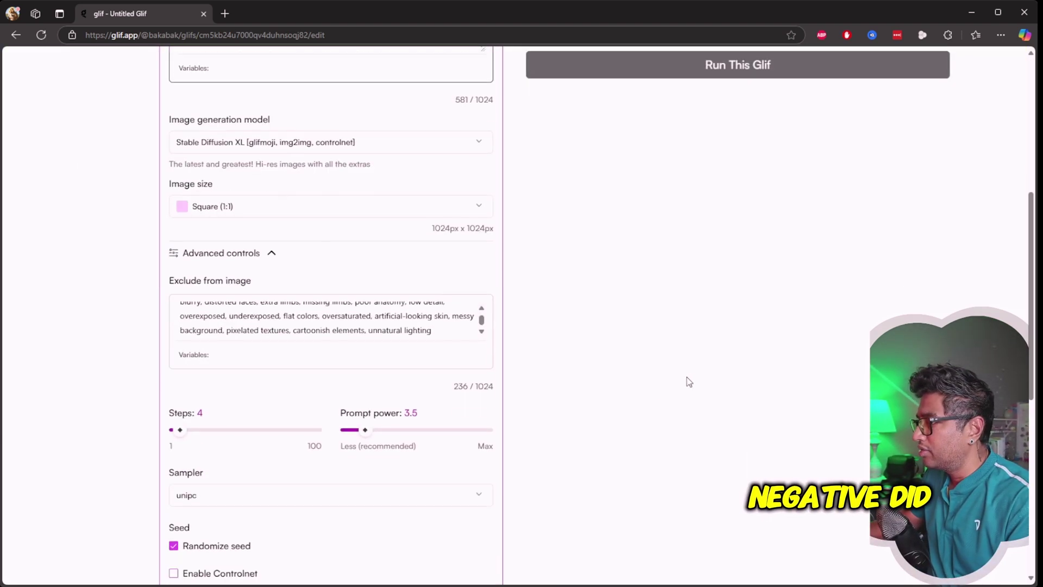
{"action": "scroll", "coordinate": [367, 322], "scroll_direction": "up", "scroll_amount": 1}
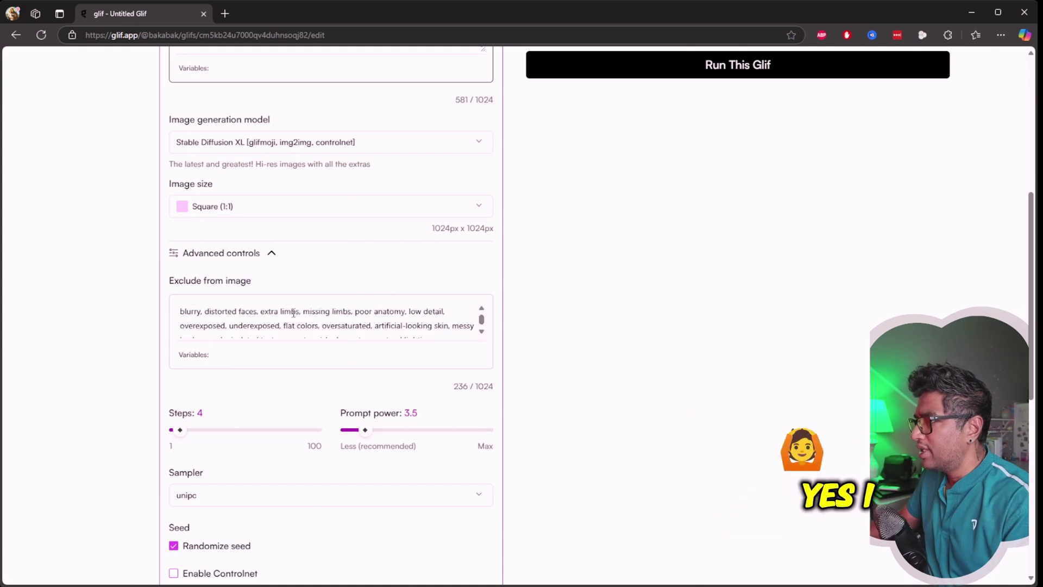
{"action": "scroll", "coordinate": [740, 349], "scroll_direction": "up", "scroll_amount": 4}
Regenerate the plantation image with the exclusion list and review the pink-orange swimsuit result enlarged.
{"action": "left_click", "coordinate": [766, 159]}
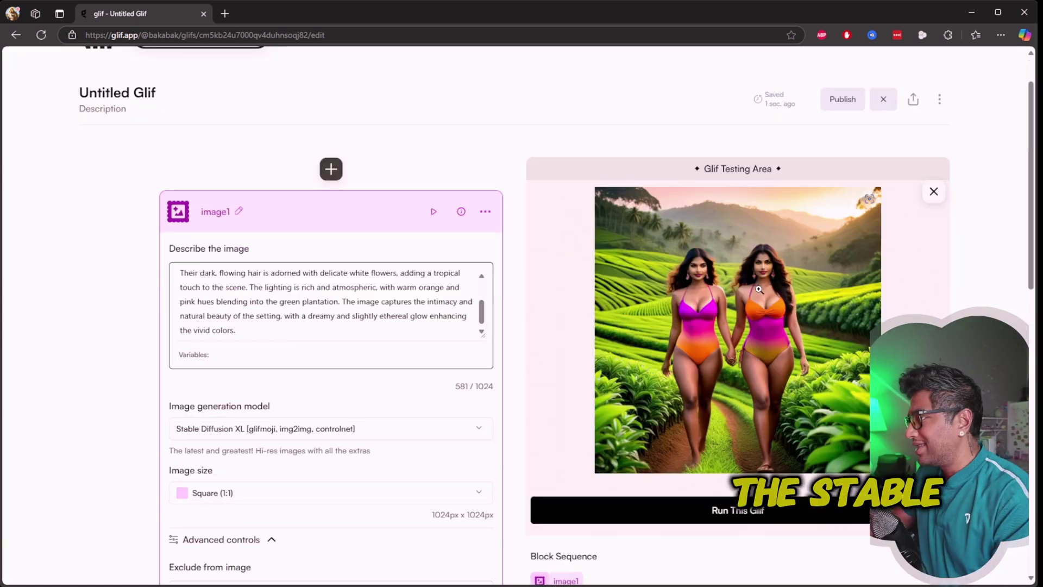
{"action": "left_click", "coordinate": [757, 286]}
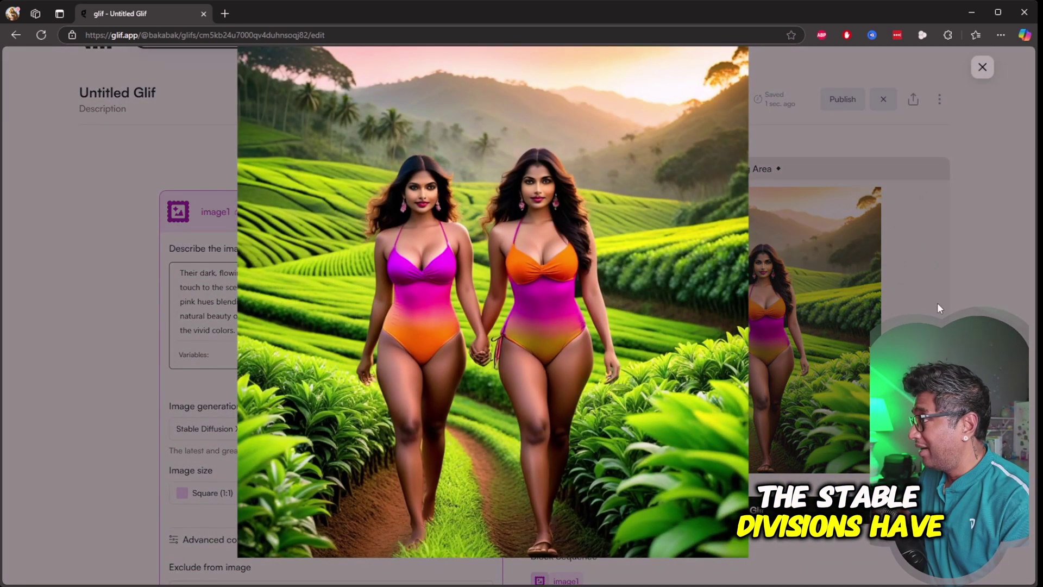
{"action": "key", "text": "Escape"}
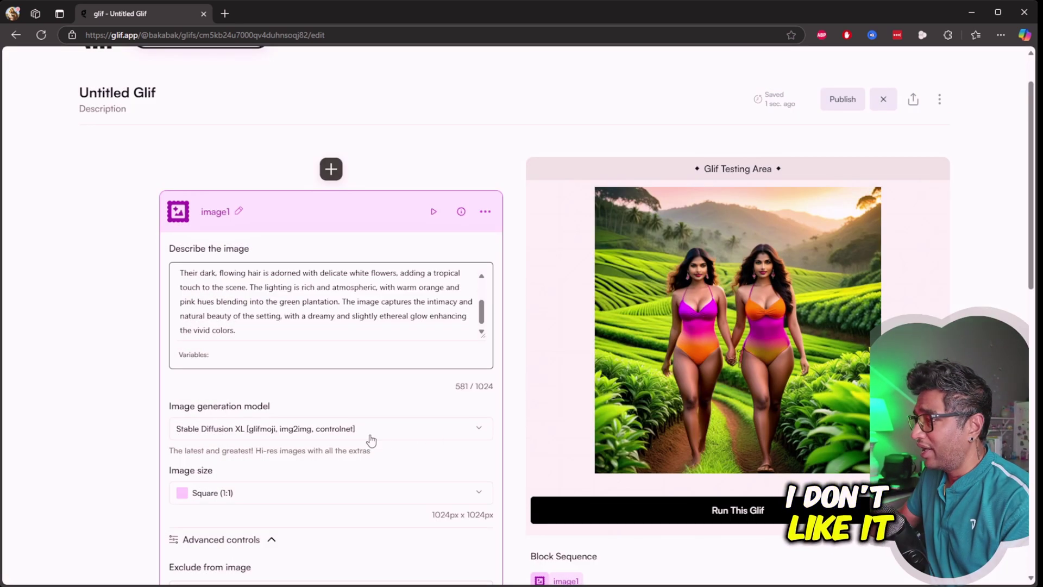
{"action": "scroll", "coordinate": [369, 441], "scroll_direction": "down", "scroll_amount": 2}
{"action": "left_click", "coordinate": [327, 256]}
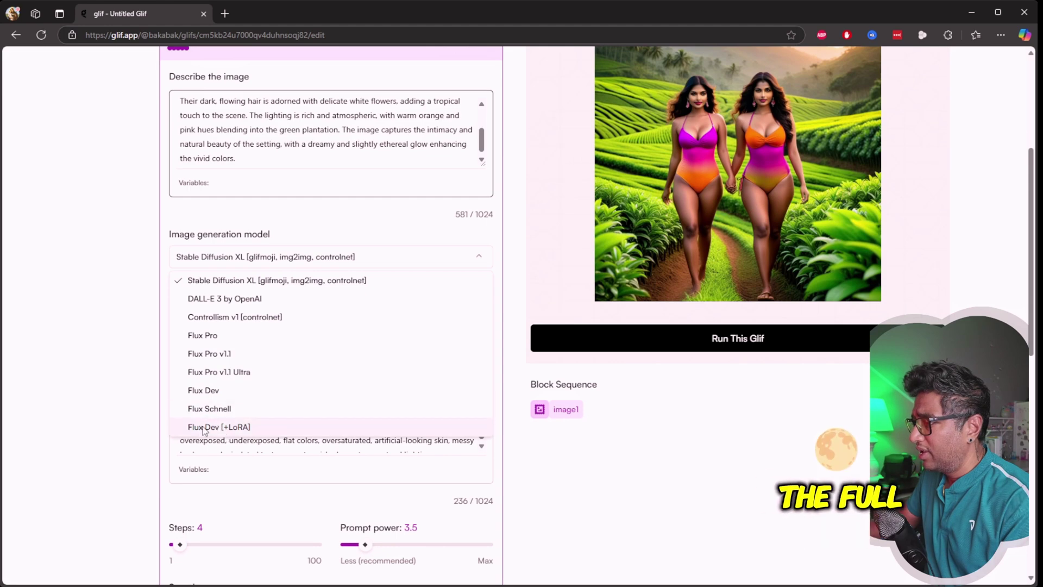
Generate the sunset plantation image of flower-adorned women seen from behind using Flux Dev [+LoRA].
{"action": "left_click", "coordinate": [201, 428]}
{"action": "left_click", "coordinate": [730, 338]}
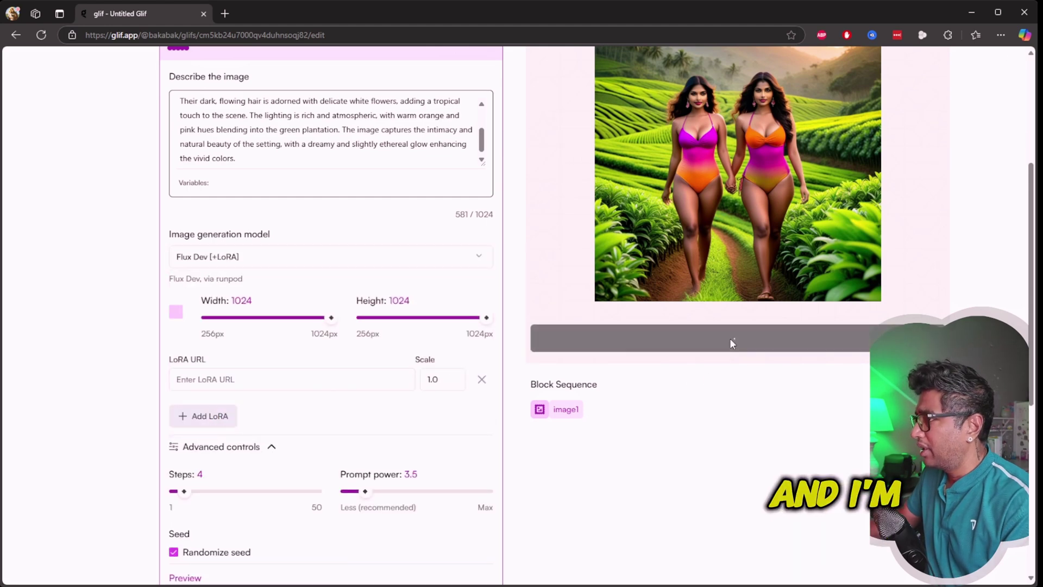
{"action": "scroll", "coordinate": [781, 407], "scroll_direction": "up", "scroll_amount": 2}
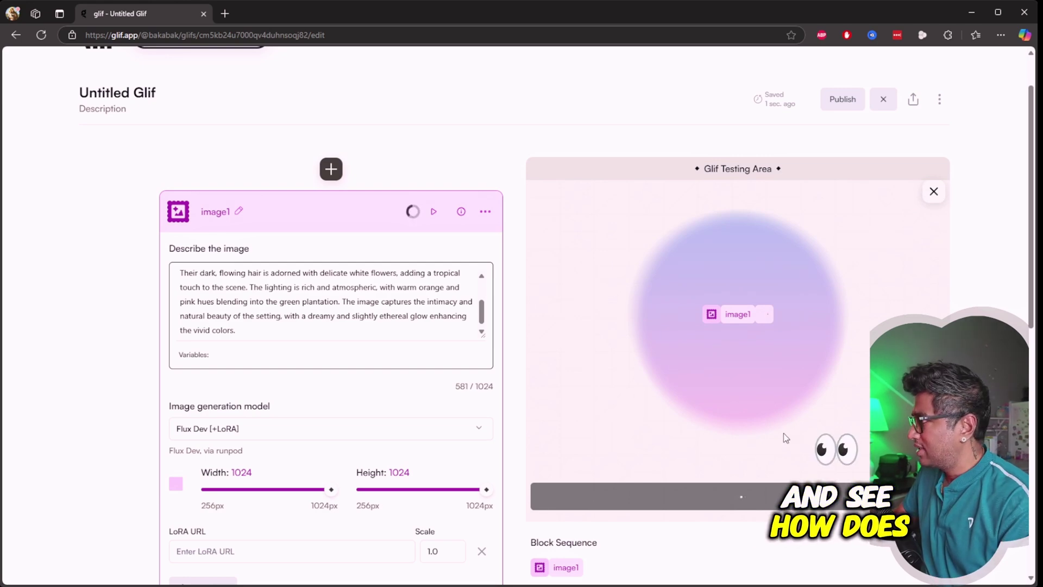
{"action": "scroll", "coordinate": [515, 355], "scroll_direction": "down", "scroll_amount": 1}
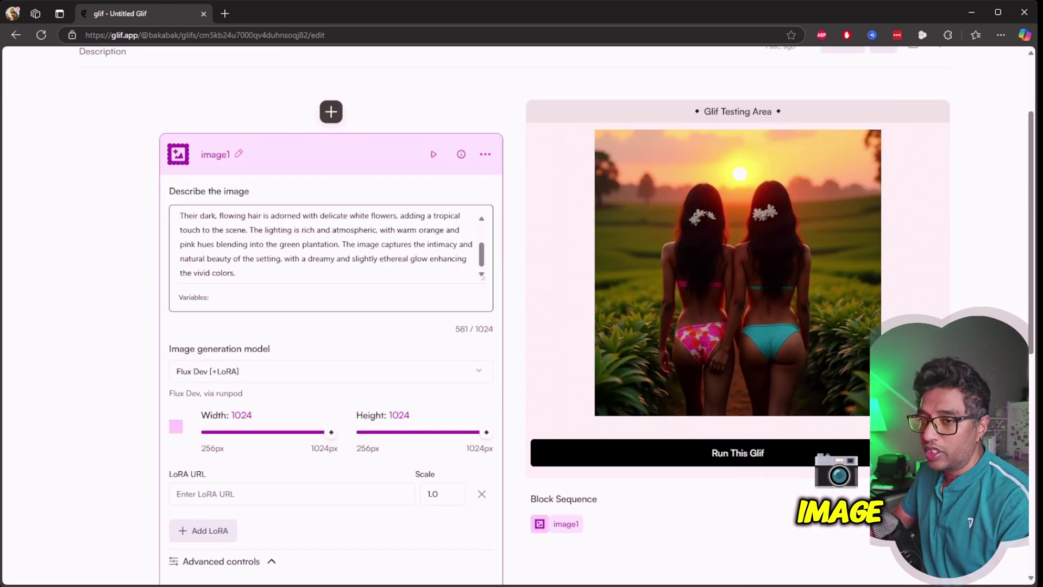
{"action": "scroll", "coordinate": [280, 358], "scroll_direction": "up", "scroll_amount": 2}
Paste the warm-smiles, intimate-lighting prompt over the description and generate the candlelit close-up portrait.
{"action": "key", "text": "ctrl+a"}
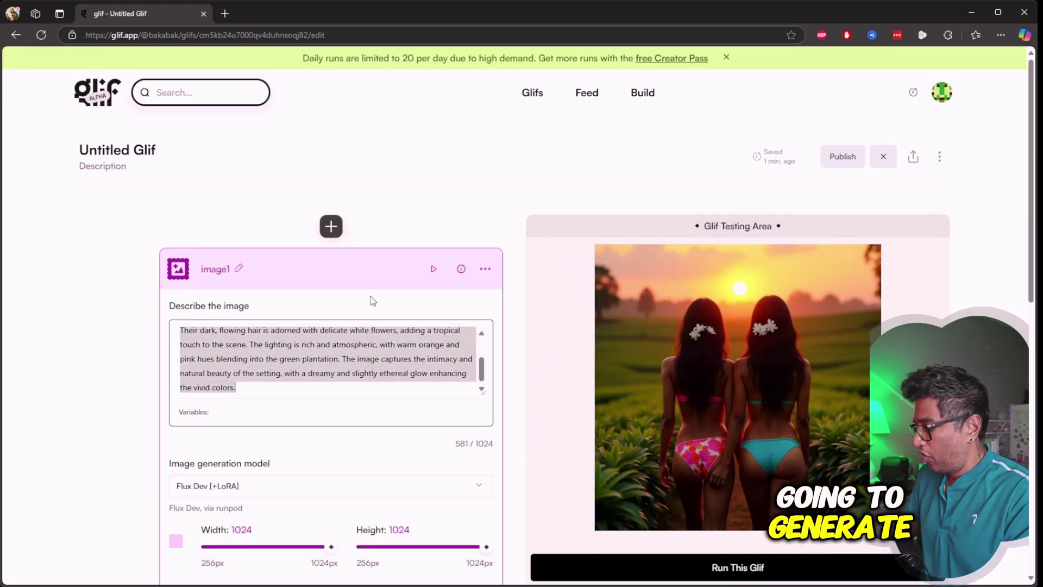
{"action": "key", "text": "ctrl+v"}
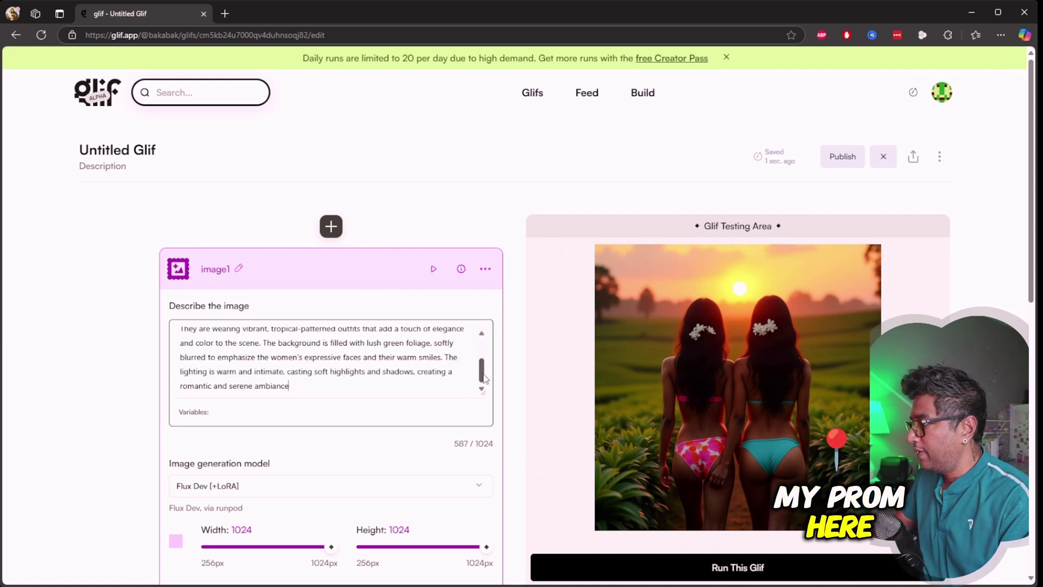
{"action": "scroll", "coordinate": [391, 375], "scroll_direction": "down", "scroll_amount": 1}
{"action": "scroll", "coordinate": [356, 371], "scroll_direction": "down", "scroll_amount": 3}
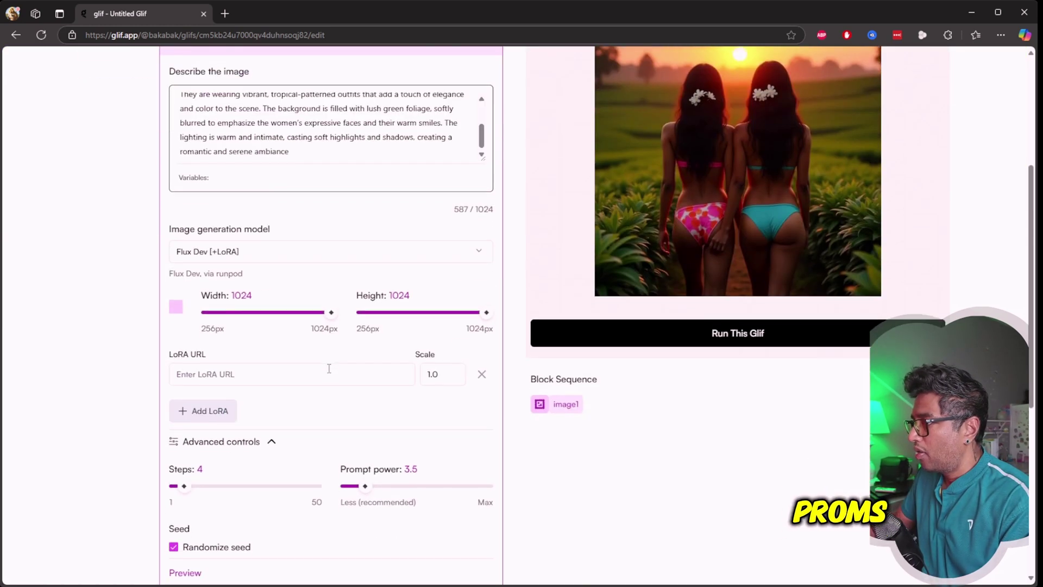
{"action": "scroll", "coordinate": [367, 372], "scroll_direction": "down", "scroll_amount": 3}
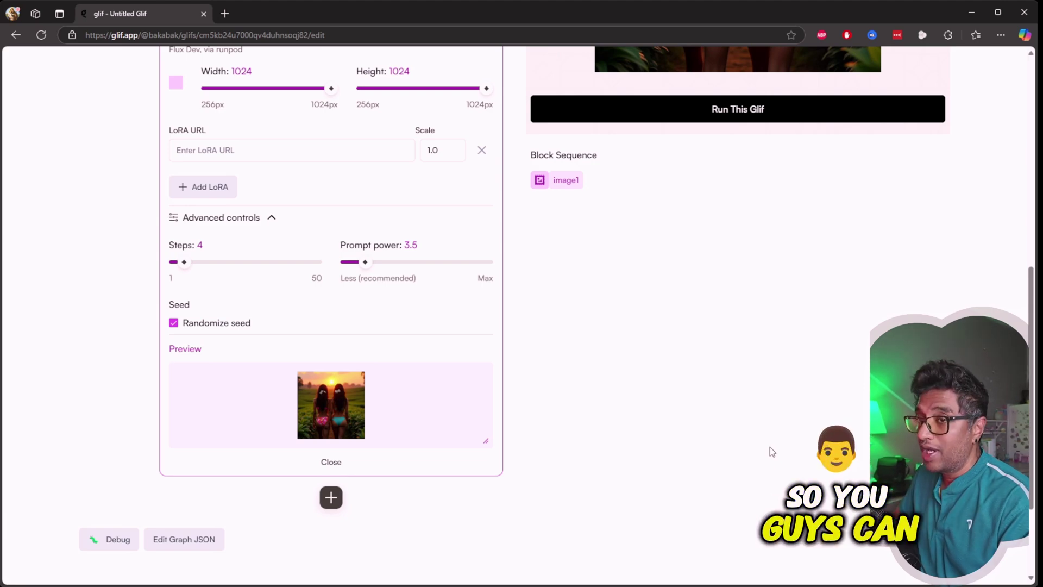
{"action": "scroll", "coordinate": [409, 377], "scroll_direction": "up", "scroll_amount": 6}
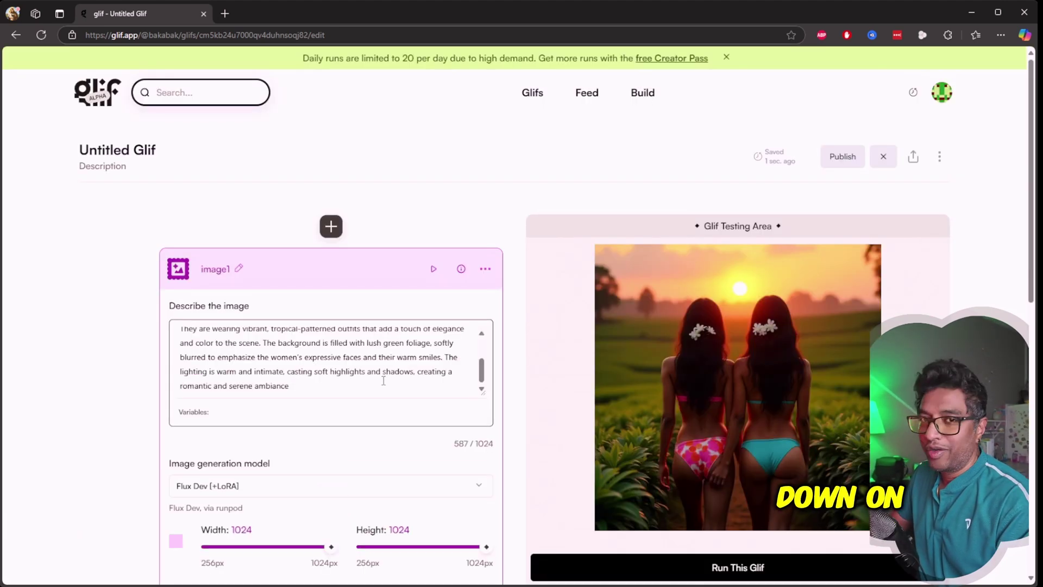
{"action": "scroll", "coordinate": [375, 375], "scroll_direction": "down", "scroll_amount": 1}
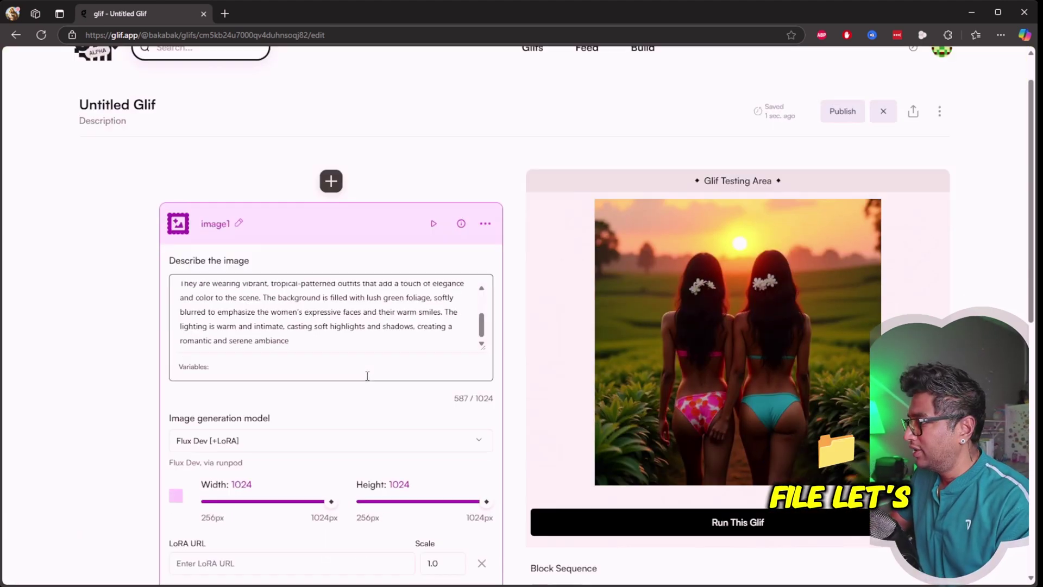
{"action": "left_click", "coordinate": [773, 497]}
{"action": "scroll", "coordinate": [773, 467], "scroll_direction": "down", "scroll_amount": 2}
{"action": "scroll", "coordinate": [776, 471], "scroll_direction": "up", "scroll_amount": 2}
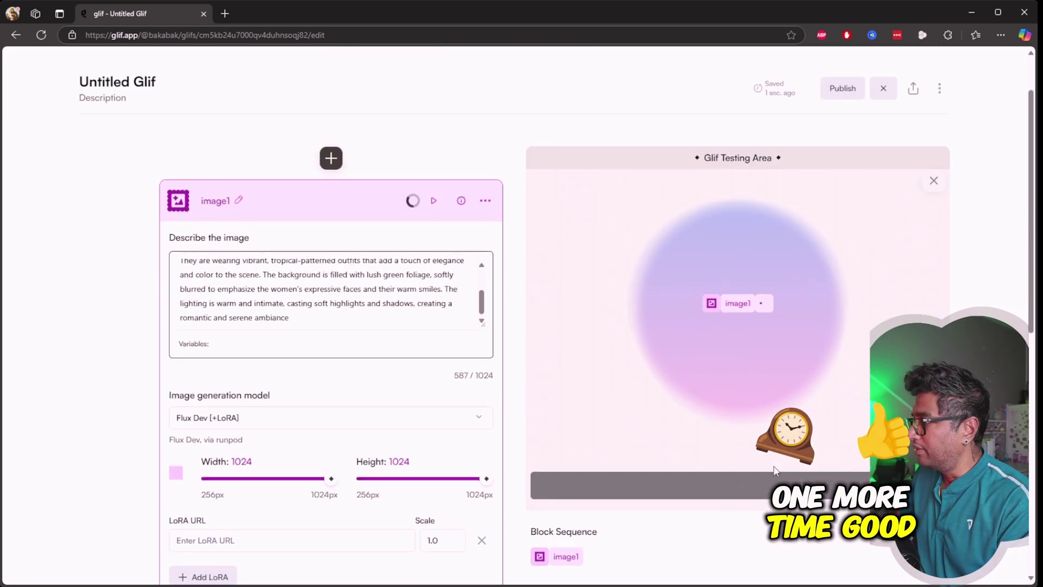
{"action": "left_click", "coordinate": [766, 237]}
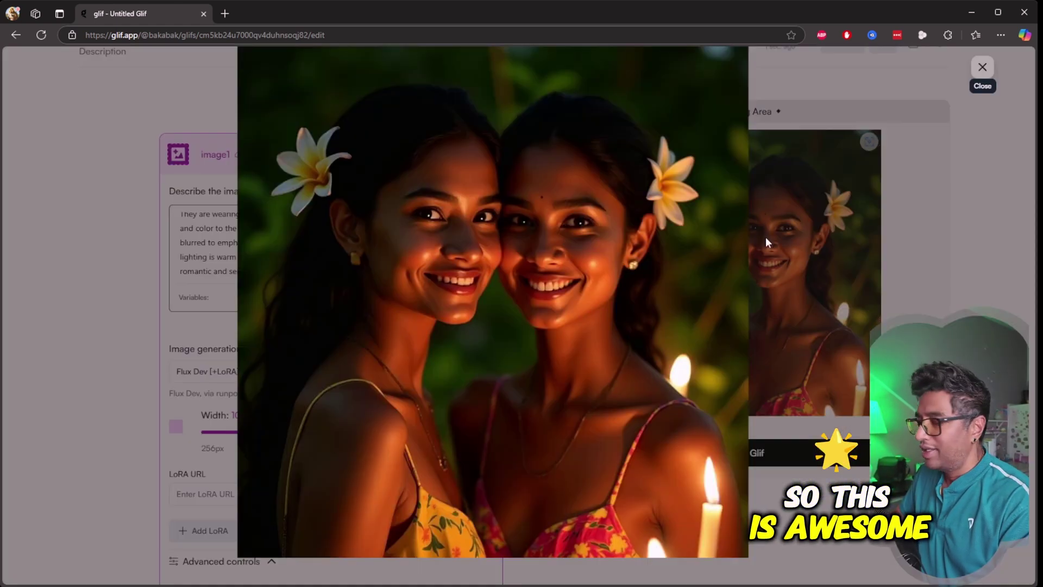